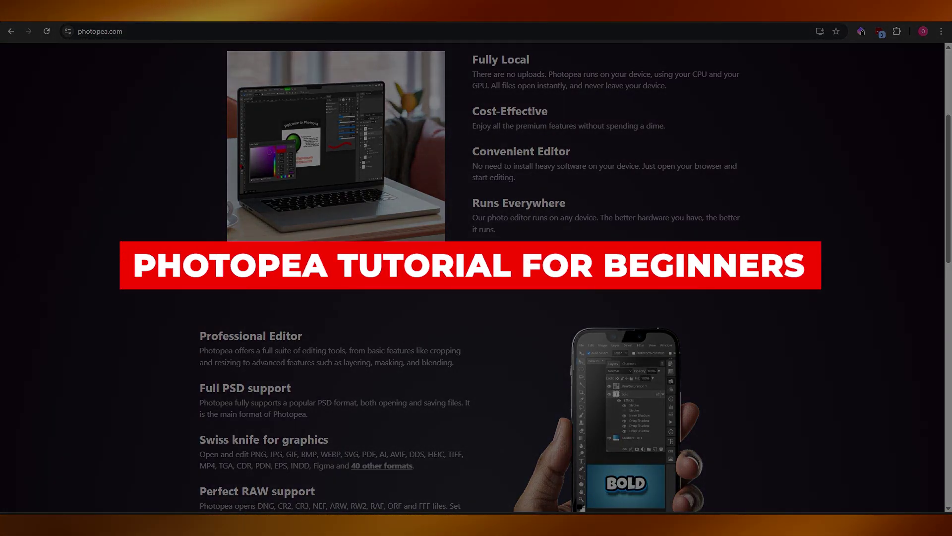
Launch the Photopea editor from the website and view the Account window's Free vs Premium plans.
{"action": "scroll", "coordinate": [298, 367], "scroll_direction": "down", "scroll_amount": 6}
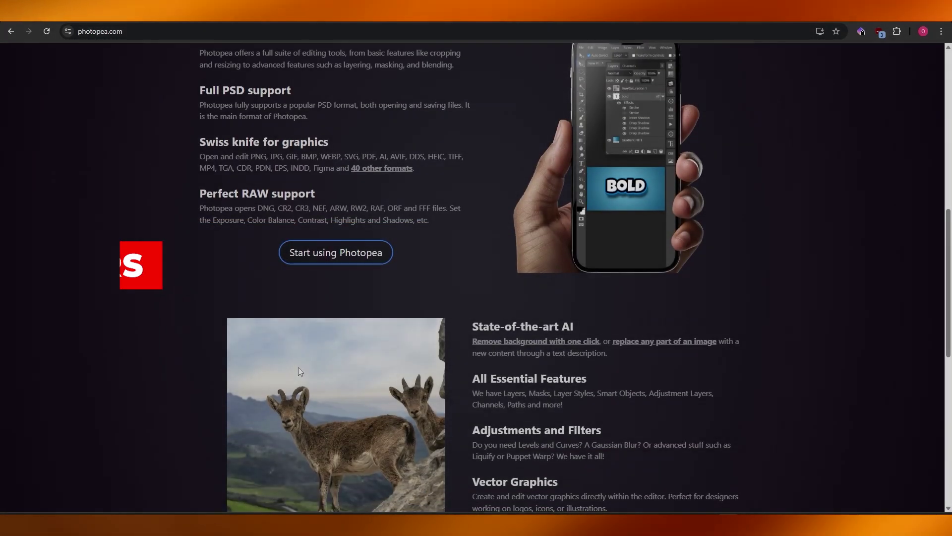
{"action": "scroll", "coordinate": [297, 355], "scroll_direction": "up", "scroll_amount": 10}
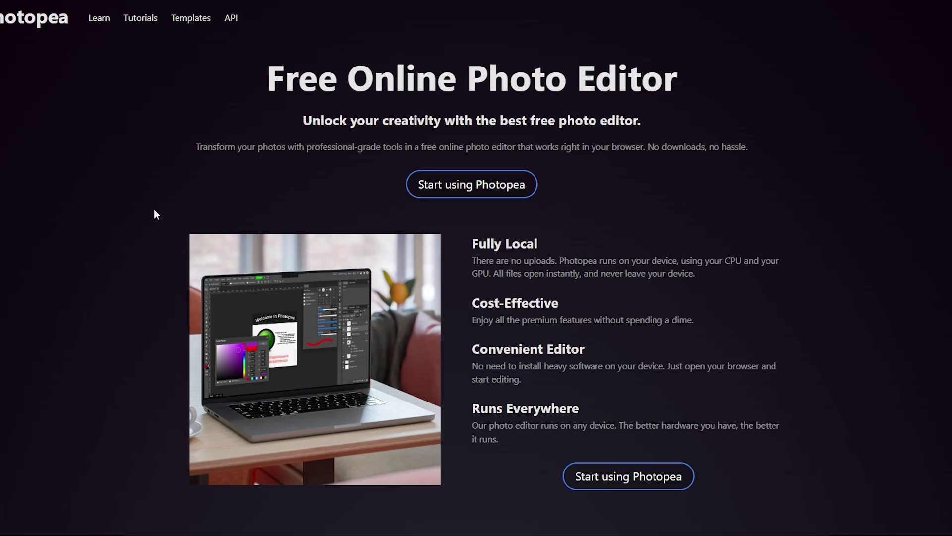
{"action": "scroll", "coordinate": [152, 213], "scroll_direction": "down", "scroll_amount": 15}
{"action": "scroll", "coordinate": [136, 225], "scroll_direction": "up", "scroll_amount": 7}
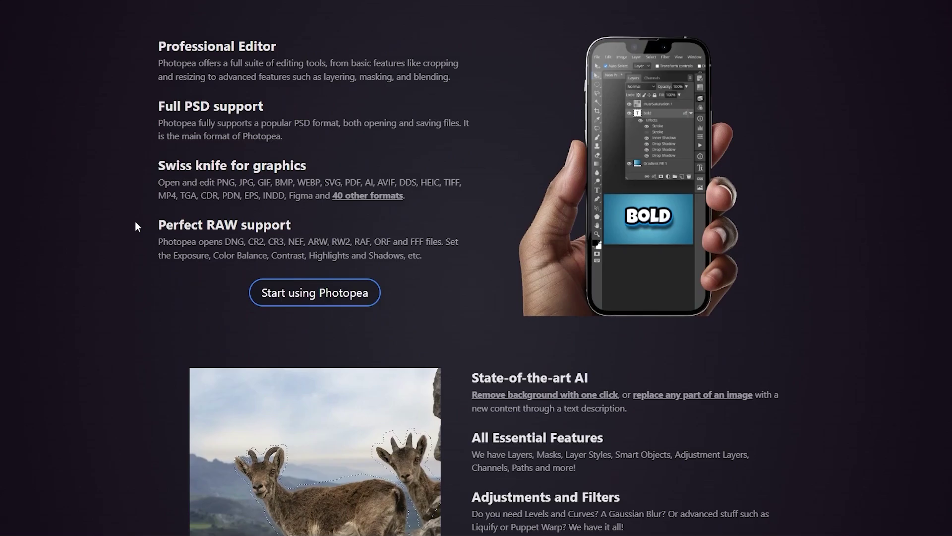
{"action": "scroll", "coordinate": [138, 480], "scroll_direction": "down", "scroll_amount": 7}
{"action": "scroll", "coordinate": [387, 277], "scroll_direction": "up", "scroll_amount": 15}
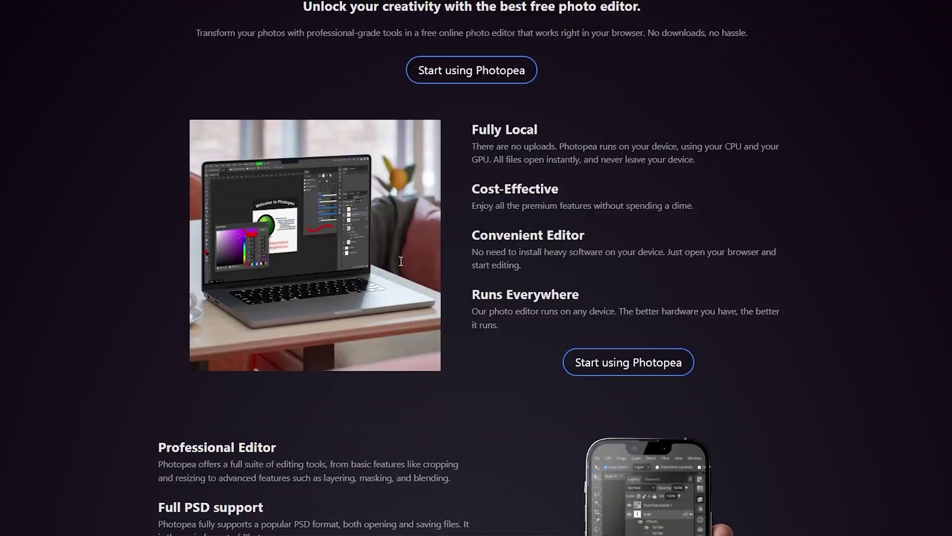
{"action": "scroll", "coordinate": [400, 261], "scroll_direction": "up", "scroll_amount": 2}
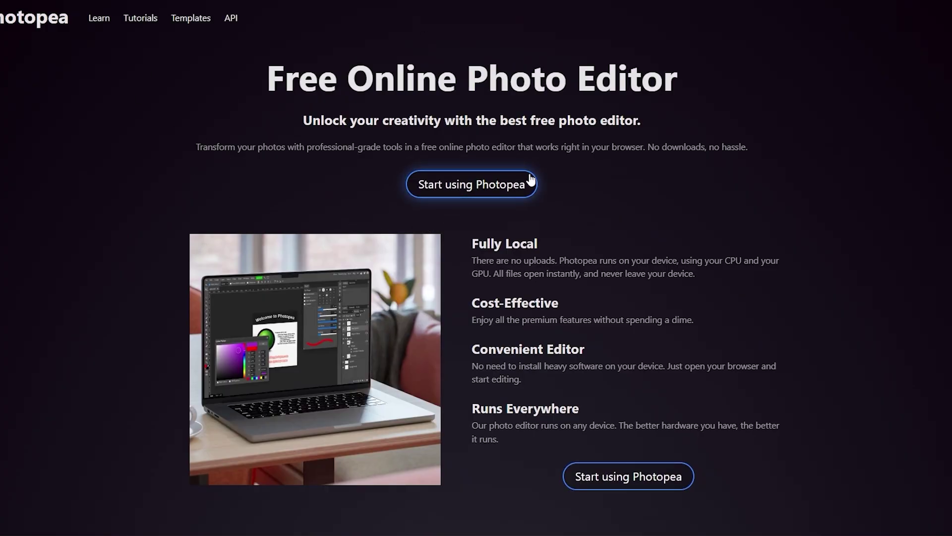
{"action": "left_click", "coordinate": [489, 193]}
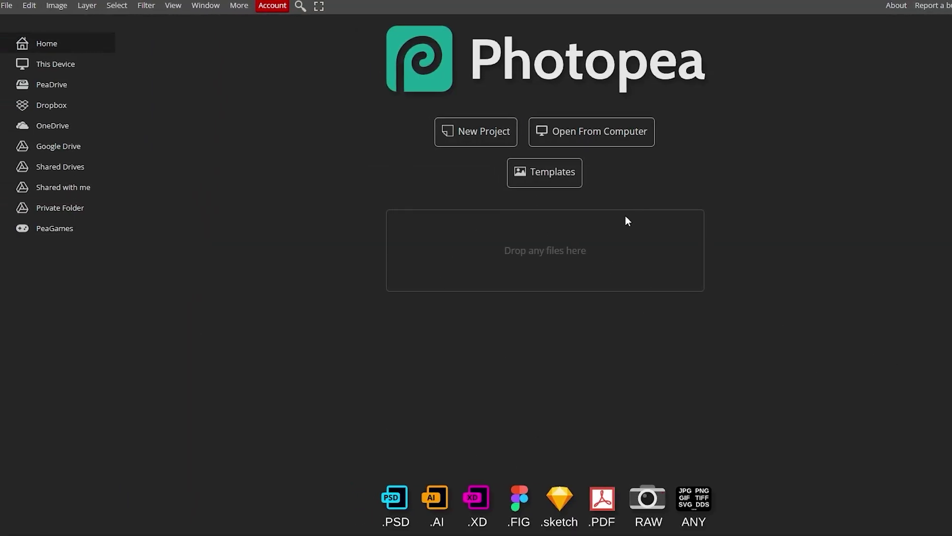
{"action": "left_click", "coordinate": [269, 8]}
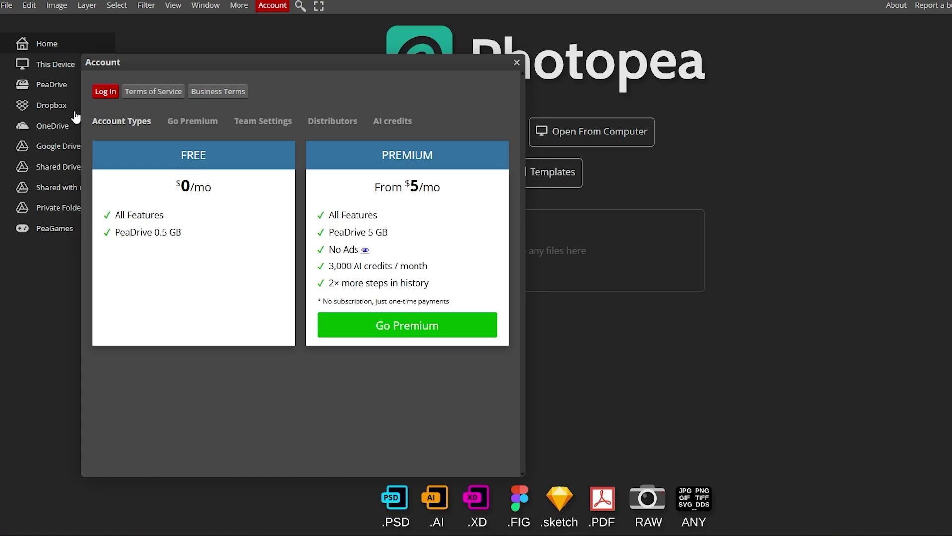
Review the Go Premium, Distributors, AI credits, Account Types and Log In pages, then close Account.
{"action": "left_click", "coordinate": [197, 125]}
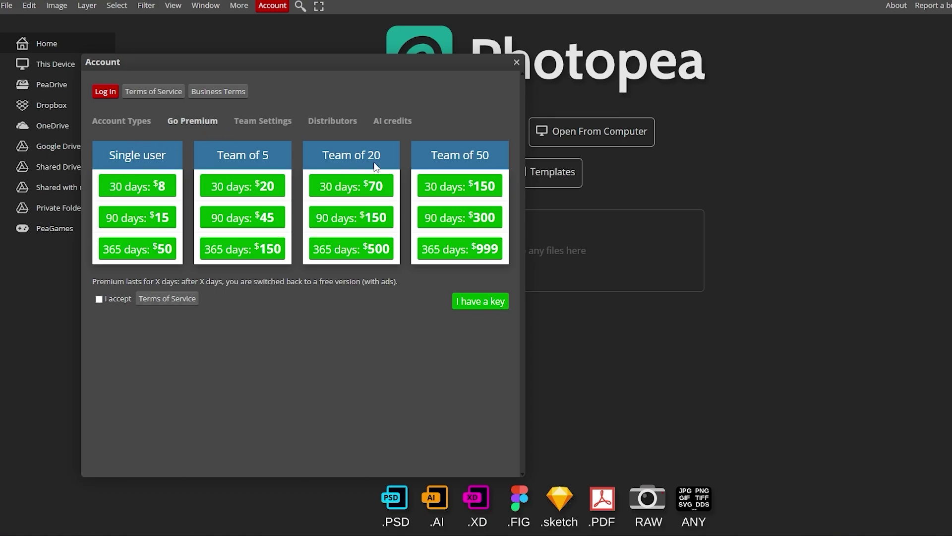
{"action": "left_click", "coordinate": [327, 122]}
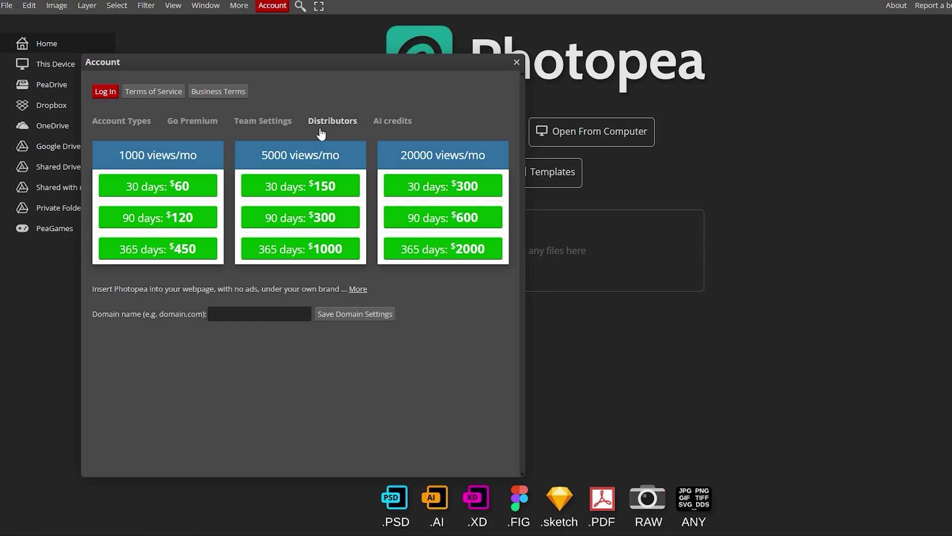
{"action": "left_click", "coordinate": [384, 122]}
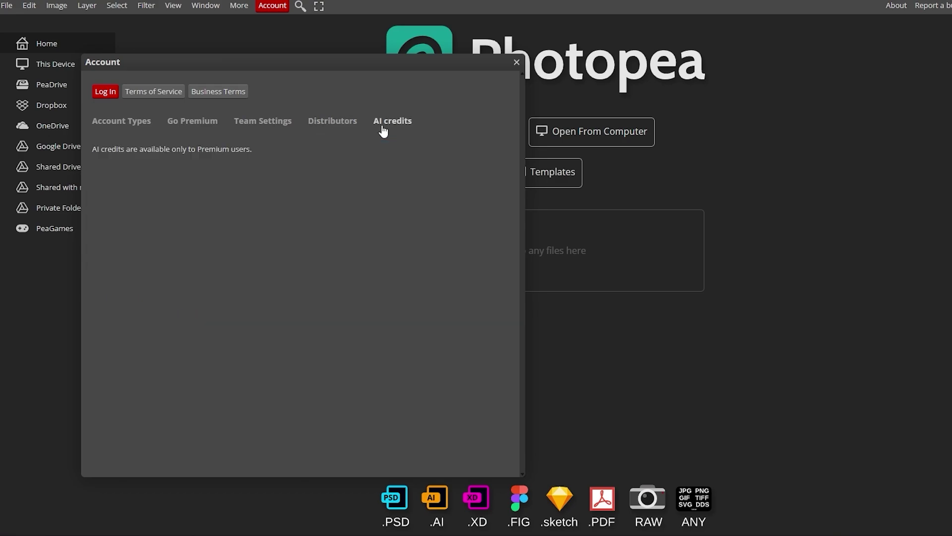
{"action": "left_click", "coordinate": [115, 129]}
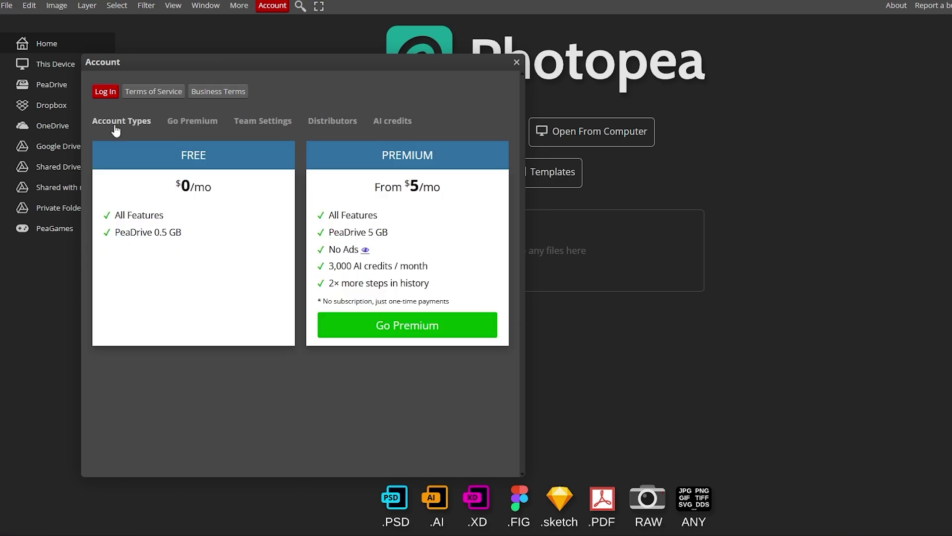
{"action": "left_click", "coordinate": [117, 97]}
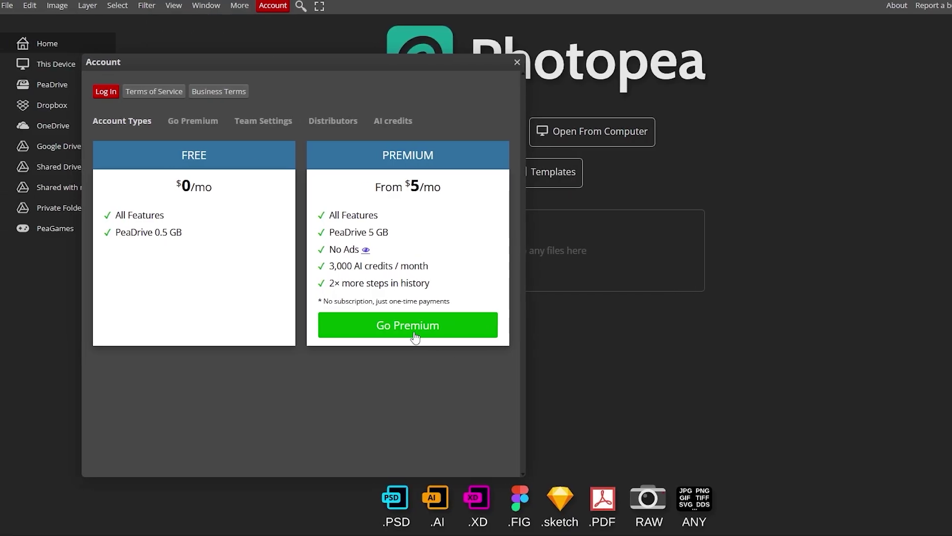
{"action": "left_click", "coordinate": [414, 331]}
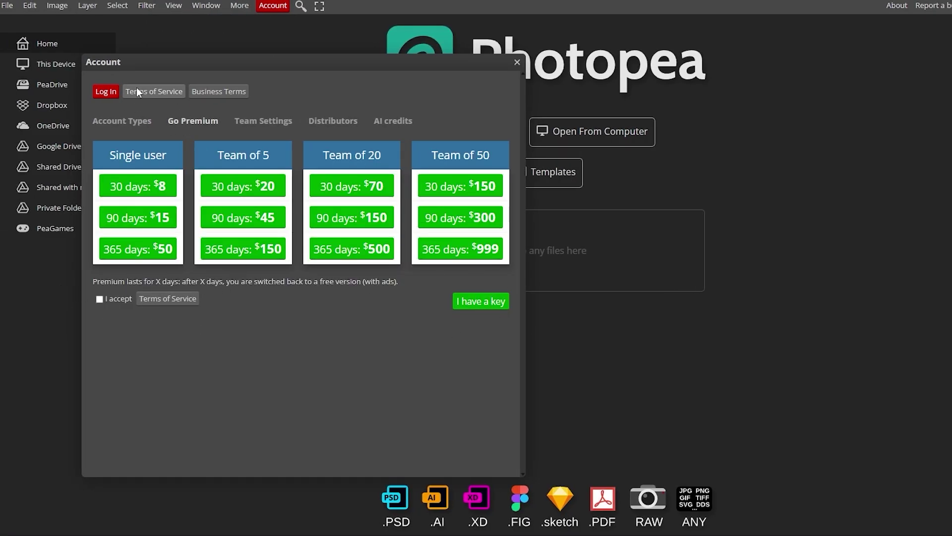
{"action": "left_click", "coordinate": [119, 123]}
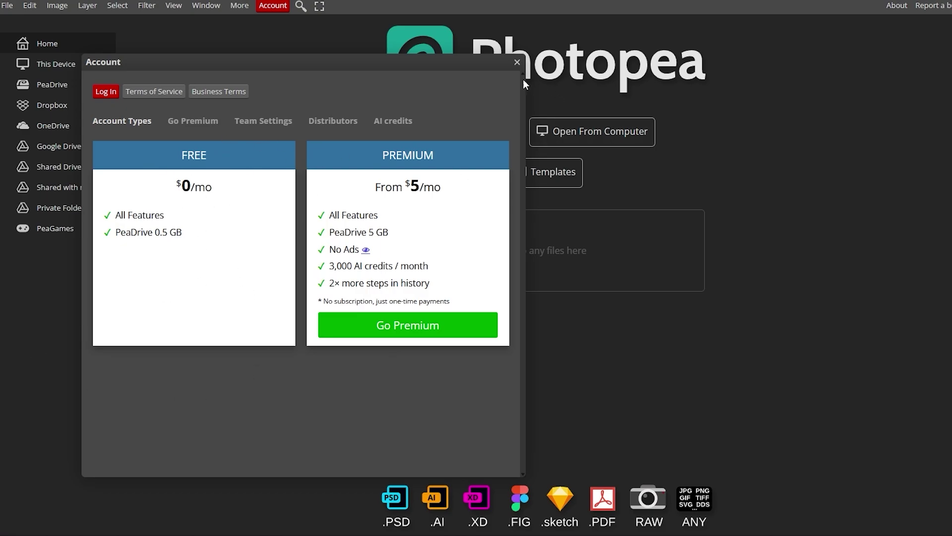
{"action": "left_click", "coordinate": [517, 62]}
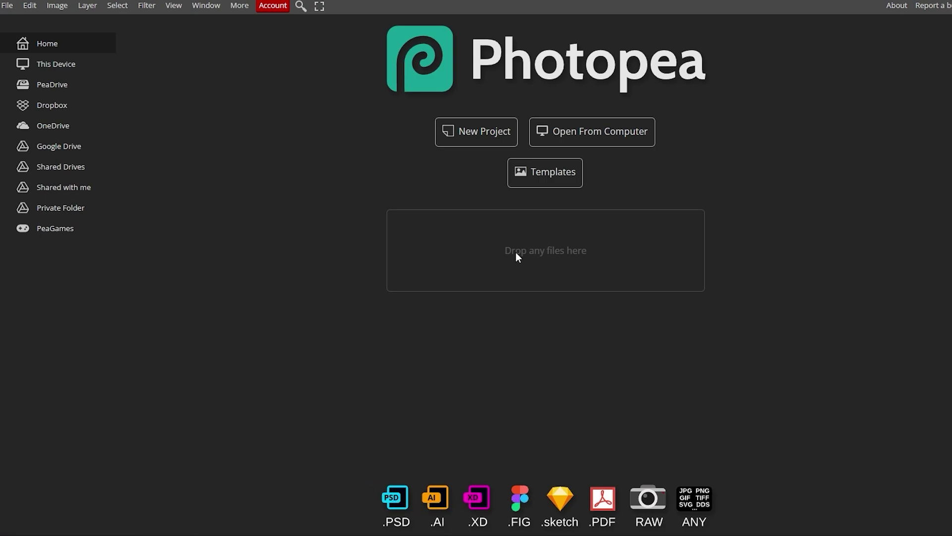
Start a new project and inspect its 1280 width value and size units list.
{"action": "left_click", "coordinate": [480, 140]}
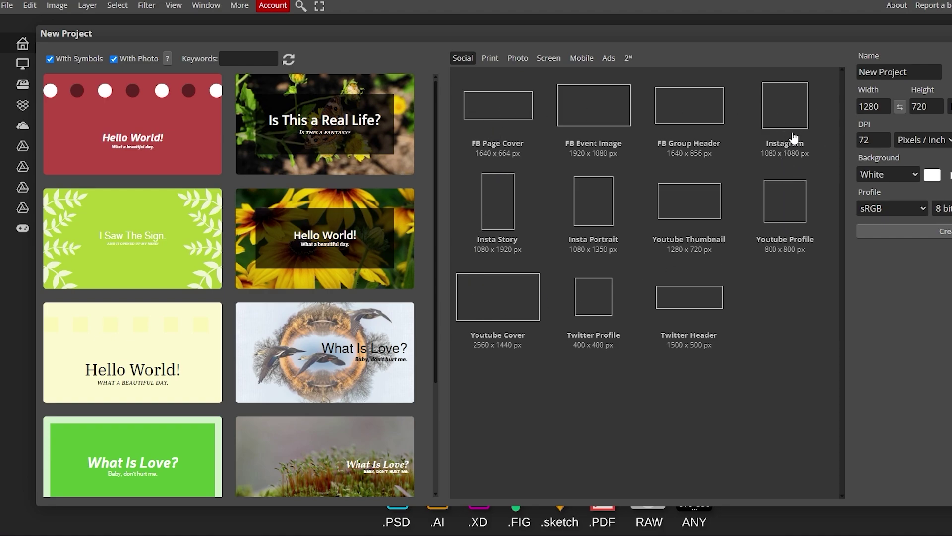
{"action": "left_click", "coordinate": [882, 106]}
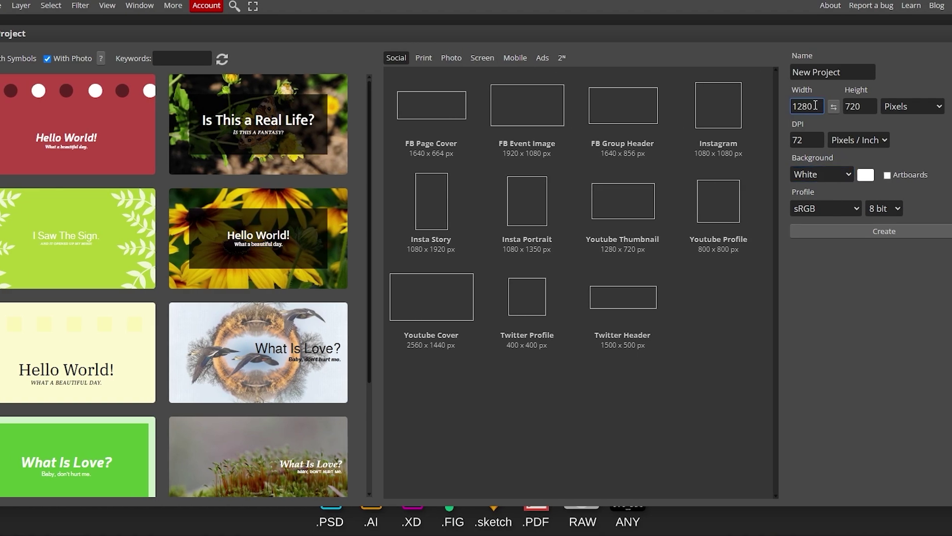
{"action": "double_click", "coordinate": [817, 106]}
{"action": "left_click", "coordinate": [897, 106]}
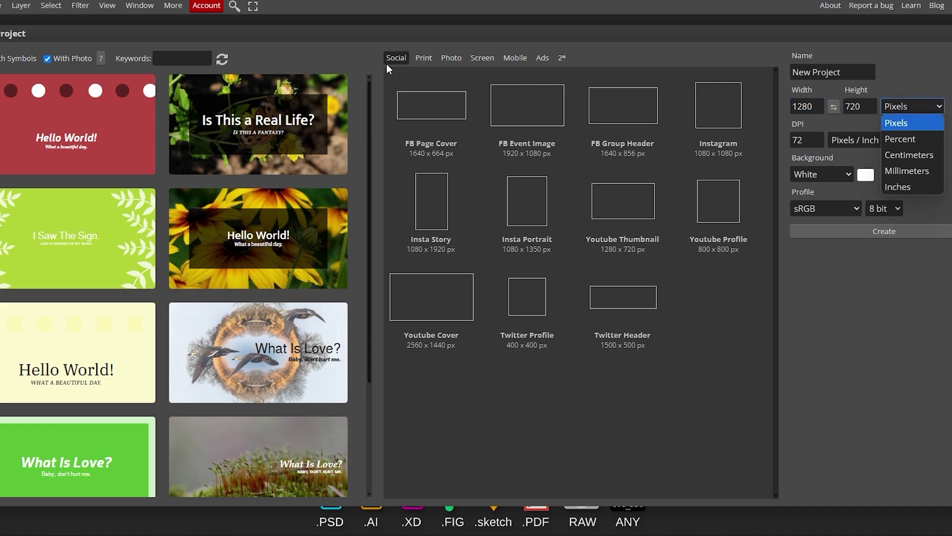
{"action": "left_click", "coordinate": [403, 59]}
Browse the Print, Photo, Screen, Mobile, Ads and 2ᴺ presets, returning to Social.
{"action": "left_click", "coordinate": [421, 58]}
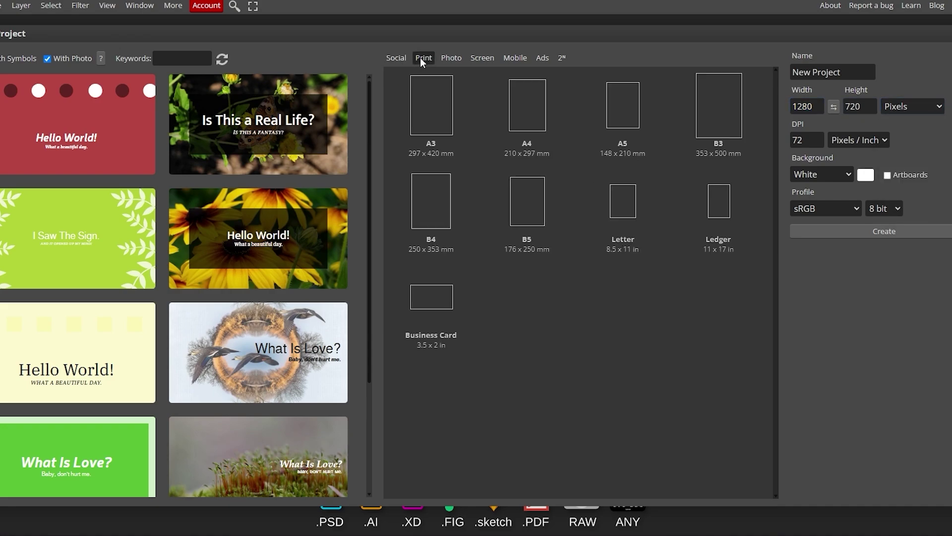
{"action": "left_click", "coordinate": [459, 61]}
{"action": "left_click", "coordinate": [489, 61]}
{"action": "left_click", "coordinate": [512, 62]}
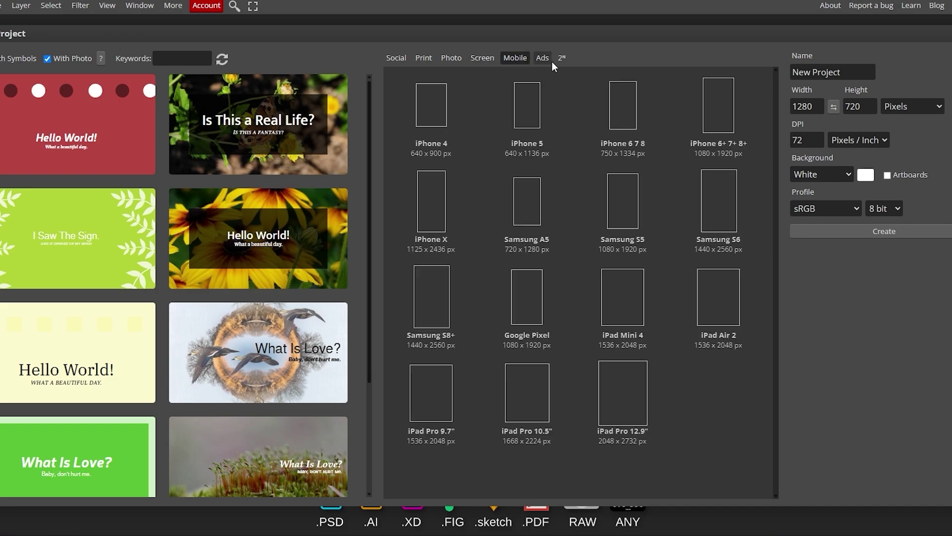
{"action": "left_click", "coordinate": [543, 57]}
{"action": "left_click", "coordinate": [563, 59]}
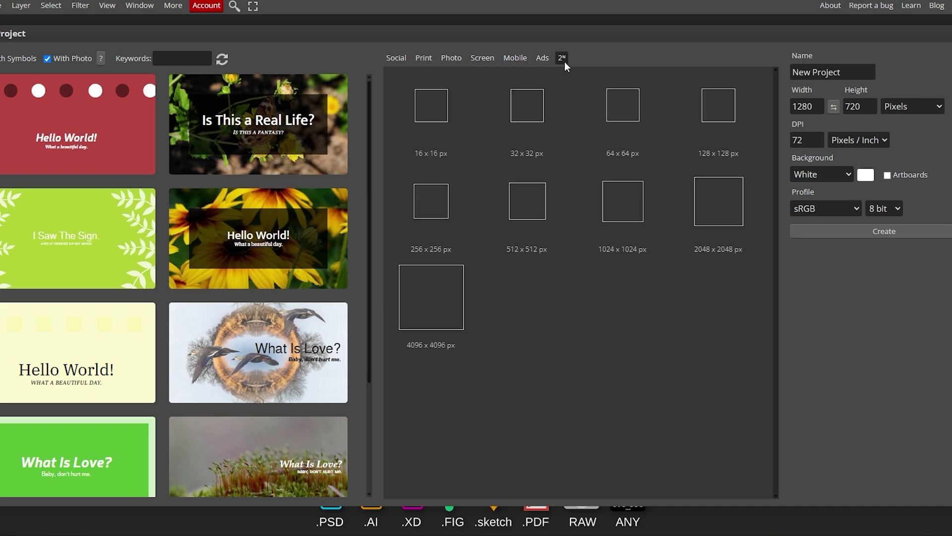
{"action": "left_click", "coordinate": [397, 57]}
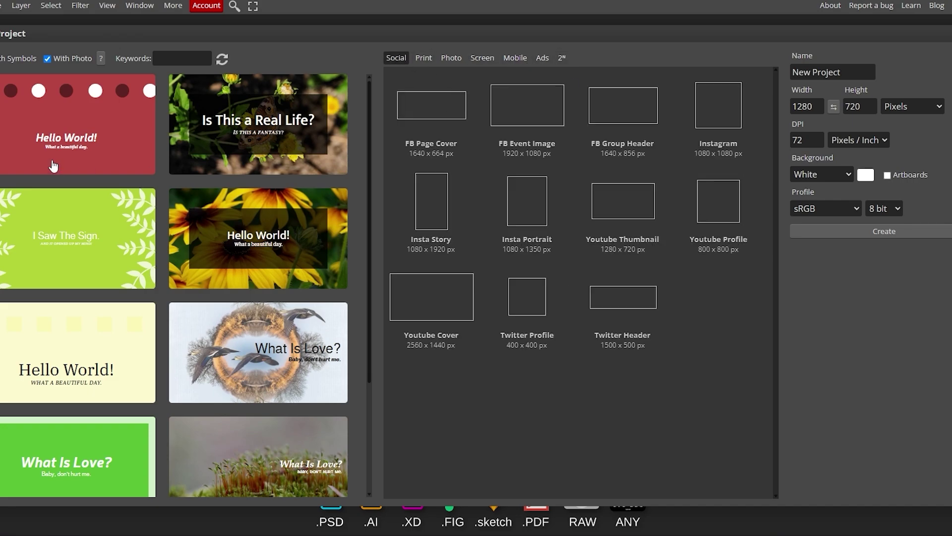
Pick the A4 page size from the Print presets.
{"action": "scroll", "coordinate": [360, 273], "scroll_direction": "down", "scroll_amount": 3}
{"action": "scroll", "coordinate": [191, 214], "scroll_direction": "up", "scroll_amount": 3}
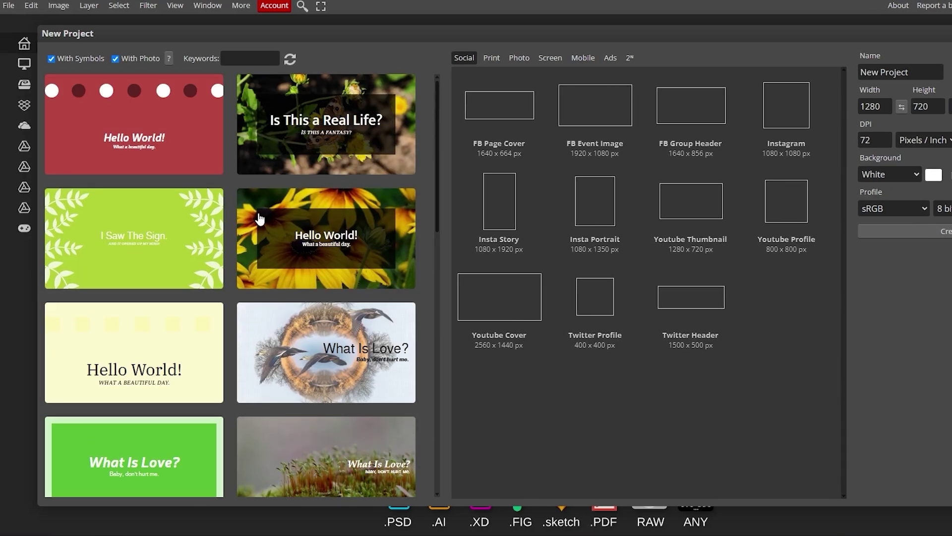
{"action": "scroll", "coordinate": [273, 233], "scroll_direction": "down", "scroll_amount": 10}
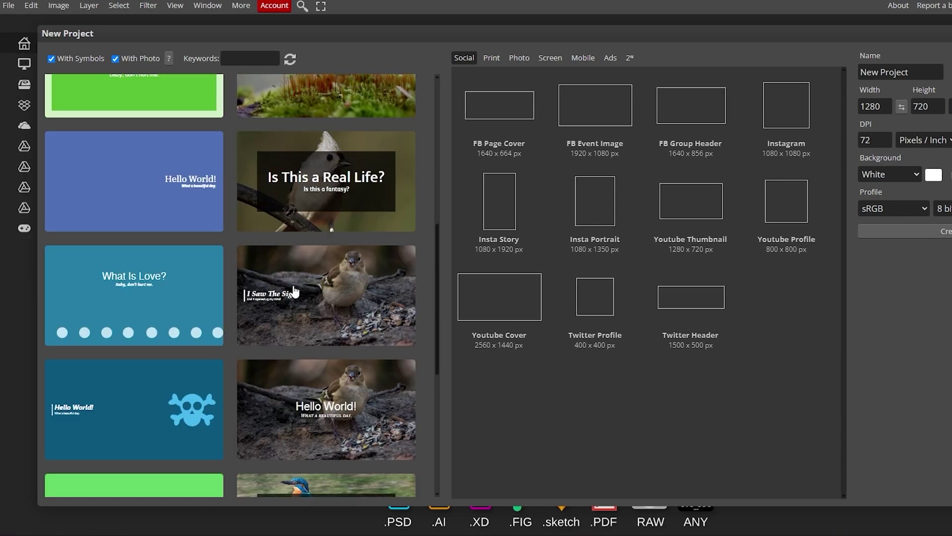
{"action": "scroll", "coordinate": [228, 271], "scroll_direction": "down", "scroll_amount": 3}
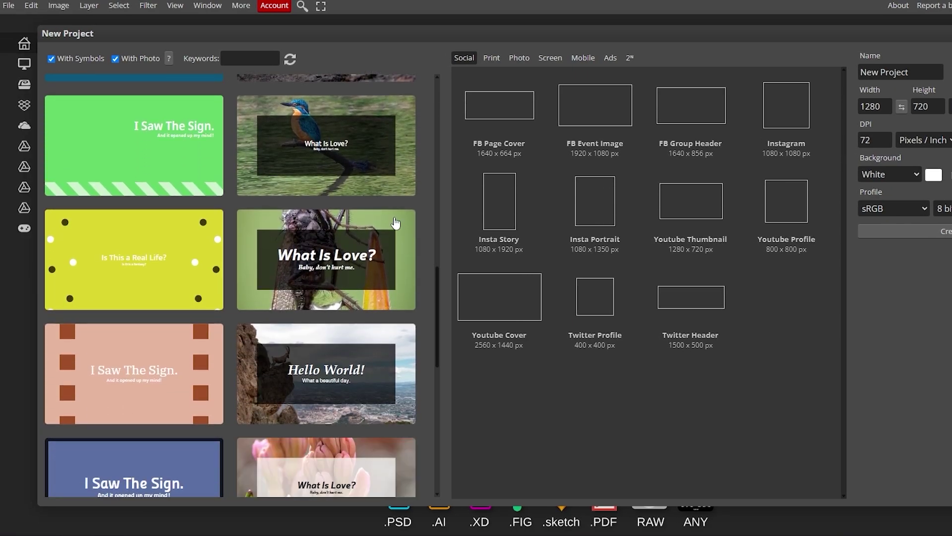
{"action": "scroll", "coordinate": [361, 369], "scroll_direction": "up", "scroll_amount": 4}
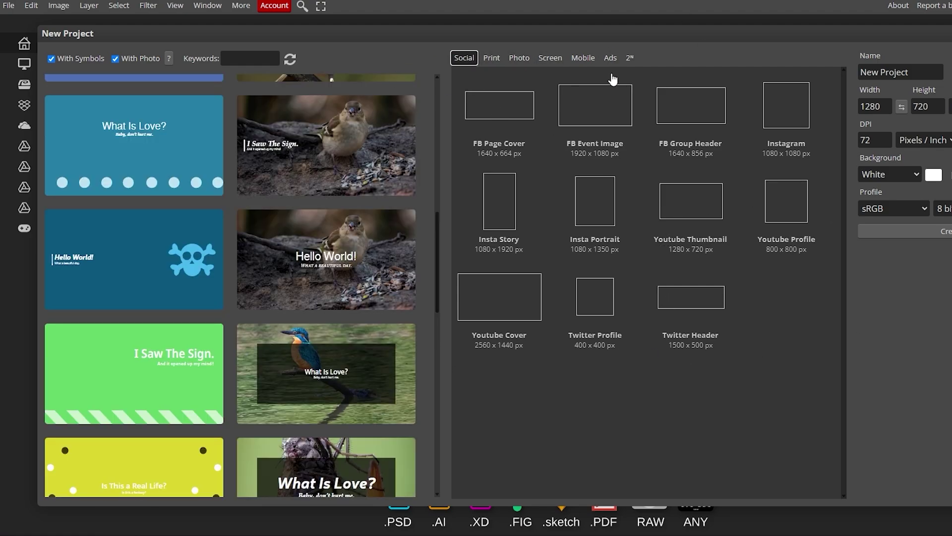
{"action": "left_click", "coordinate": [492, 58]}
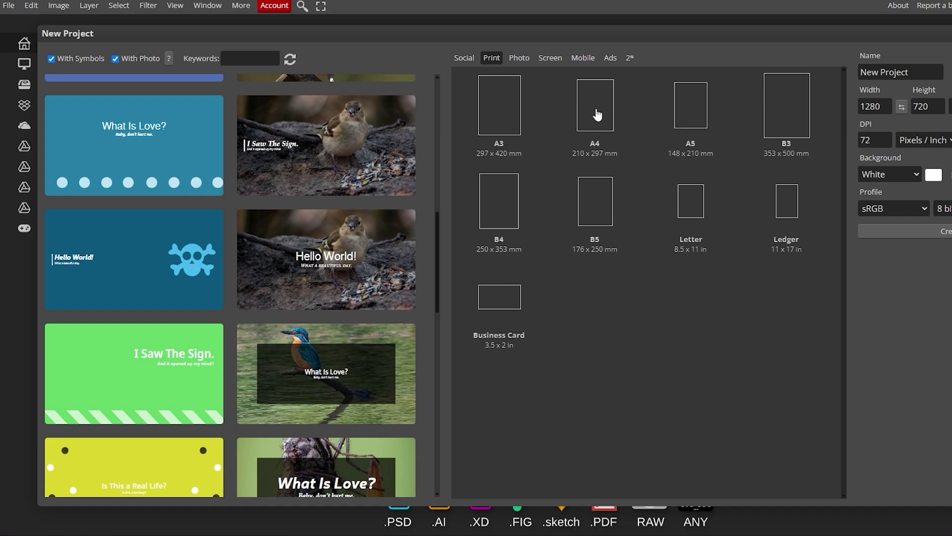
{"action": "left_click", "coordinate": [597, 115]}
Compare A3, B5, Business Card and B4 sizes, settling back on A4.
{"action": "scroll", "coordinate": [293, 339], "scroll_direction": "down", "scroll_amount": 3}
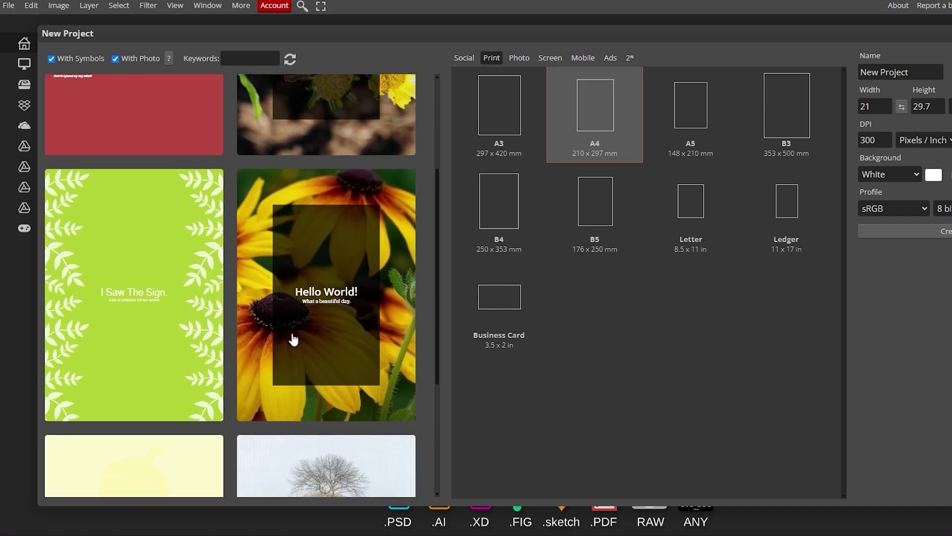
{"action": "scroll", "coordinate": [293, 340], "scroll_direction": "down", "scroll_amount": 3}
{"action": "scroll", "coordinate": [222, 312], "scroll_direction": "up", "scroll_amount": 4}
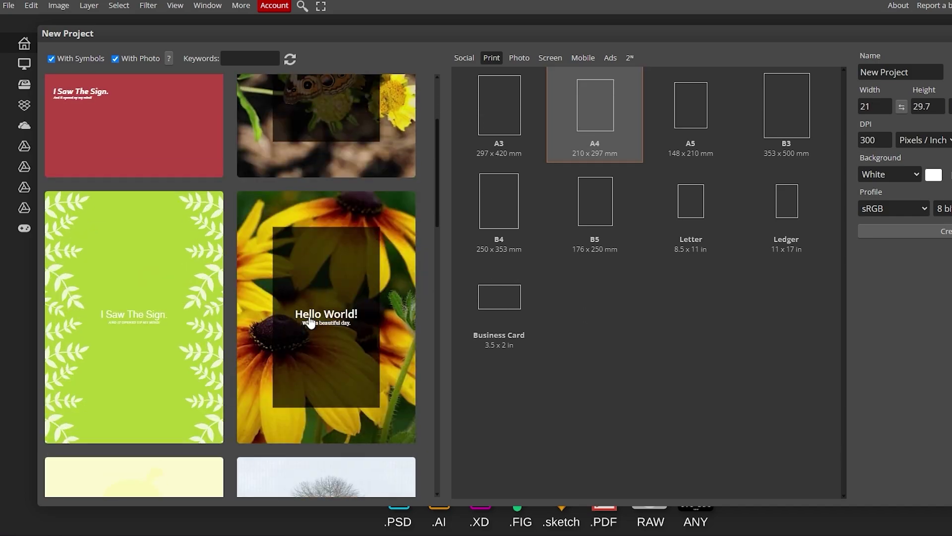
{"action": "left_click", "coordinate": [485, 137]}
{"action": "left_click", "coordinate": [583, 121]}
{"action": "left_click", "coordinate": [570, 200]}
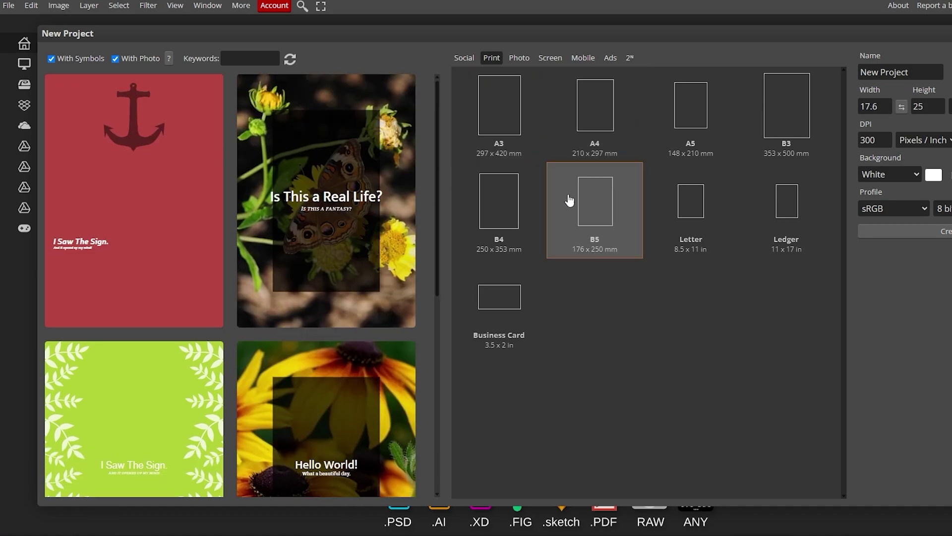
{"action": "left_click", "coordinate": [494, 293]}
{"action": "left_click", "coordinate": [502, 202]}
{"action": "left_click", "coordinate": [498, 110]}
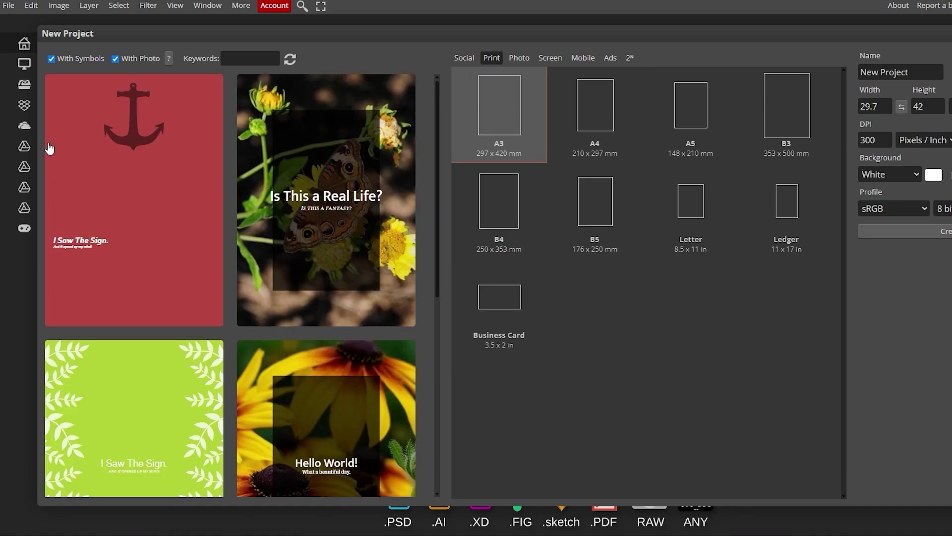
{"action": "left_click", "coordinate": [588, 119]}
Keep 300 Pixels/Inch at A4 after trying other resolution values and Pixels/Centimetre.
{"action": "mouse_move", "coordinate": [865, 124]}
{"action": "left_mouse_down"}
{"action": "mouse_move", "coordinate": [877, 128]}
{"action": "mouse_move", "coordinate": [862, 124]}
{"action": "left_mouse_up"}
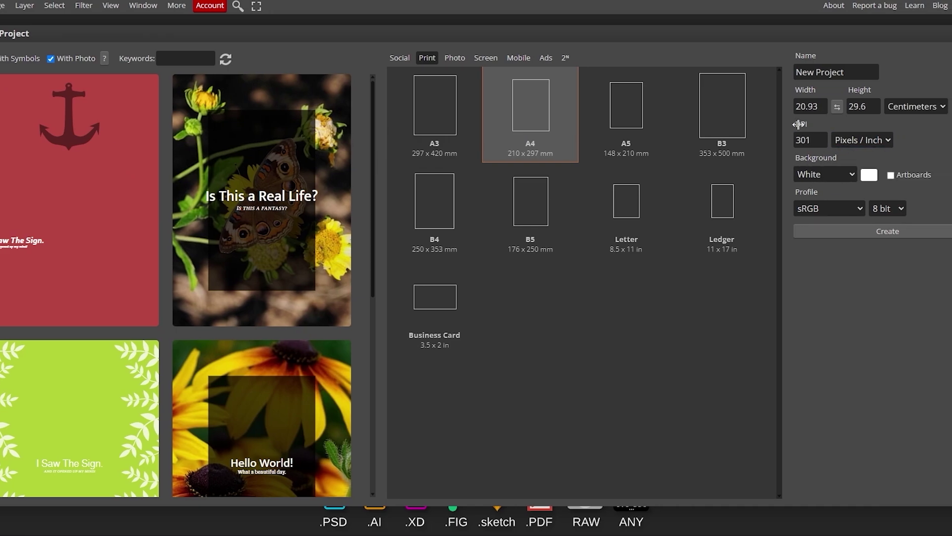
{"action": "left_click_drag", "start_coordinate": [798, 124], "coordinate": [817, 203]}
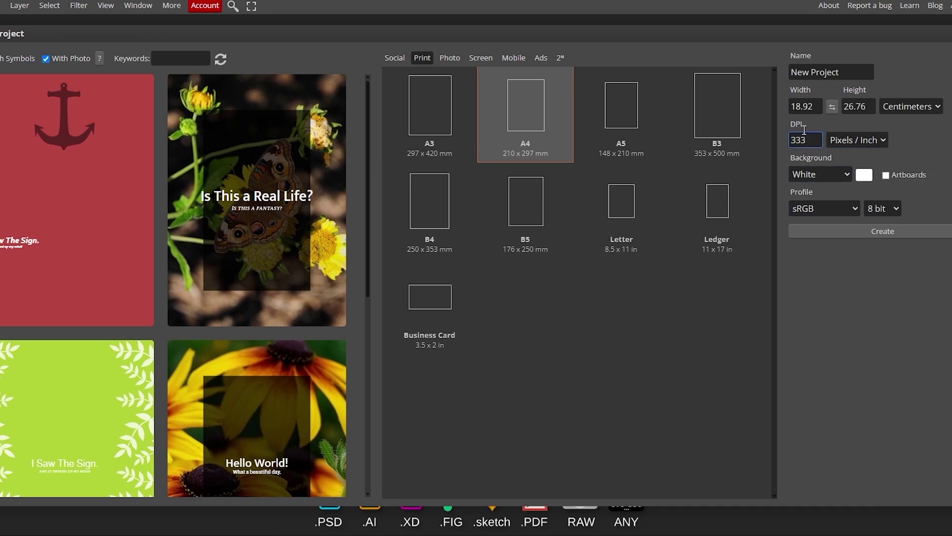
{"action": "left_click_drag", "start_coordinate": [800, 125], "coordinate": [787, 127]}
{"action": "left_click", "coordinate": [855, 141]}
{"action": "left_click", "coordinate": [866, 141]}
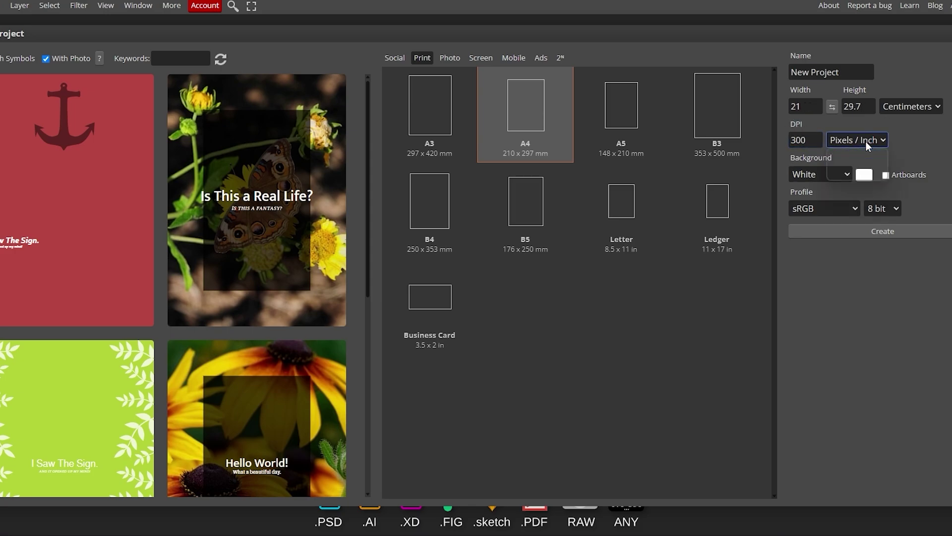
{"action": "left_click", "coordinate": [865, 143]}
{"action": "left_click", "coordinate": [868, 173]}
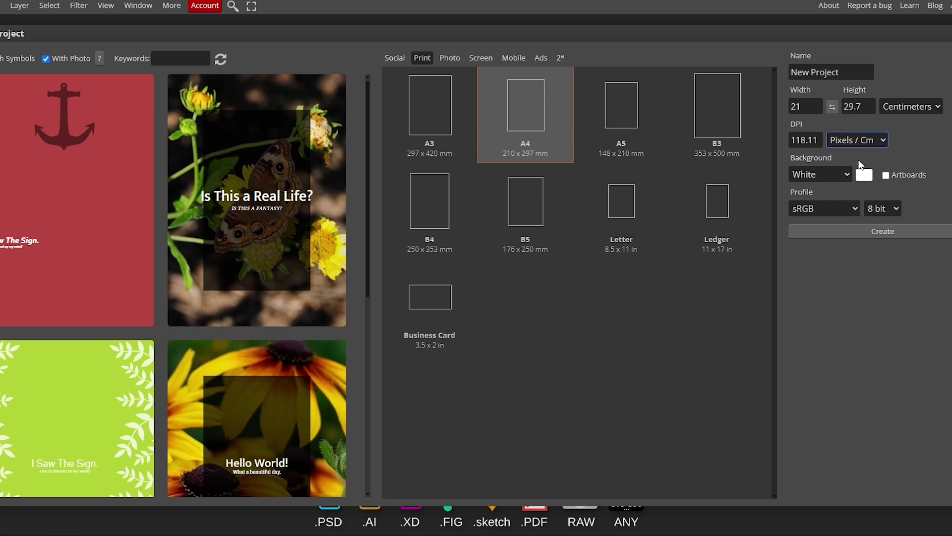
{"action": "left_click", "coordinate": [856, 142]}
{"action": "left_click", "coordinate": [857, 158]}
{"action": "left_click", "coordinate": [446, 114]}
{"action": "left_click", "coordinate": [531, 115]}
Name the document 'test', keep the sRGB profile and set 16 bit depth.
{"action": "left_click_drag", "start_coordinate": [853, 73], "coordinate": [777, 75]}
{"action": "type", "text": "test"}
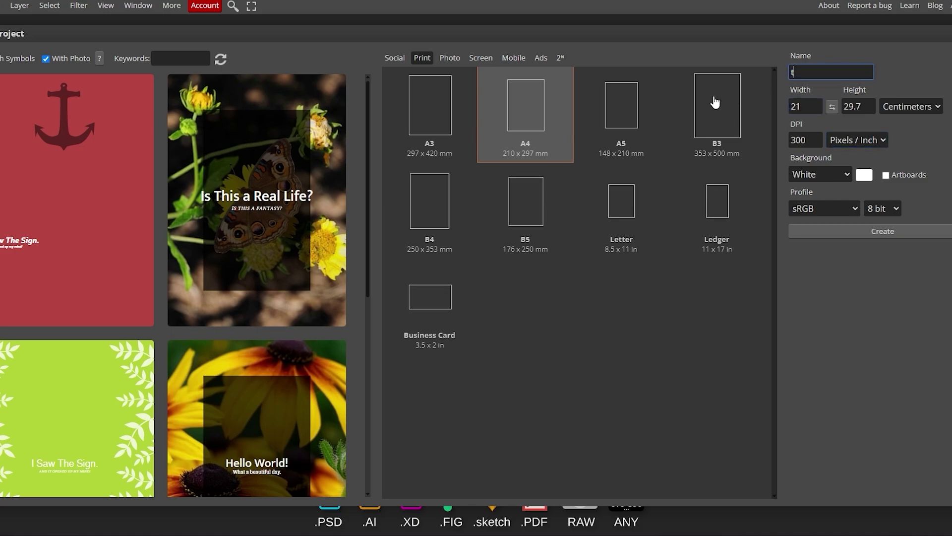
{"action": "left_click", "coordinate": [842, 214]}
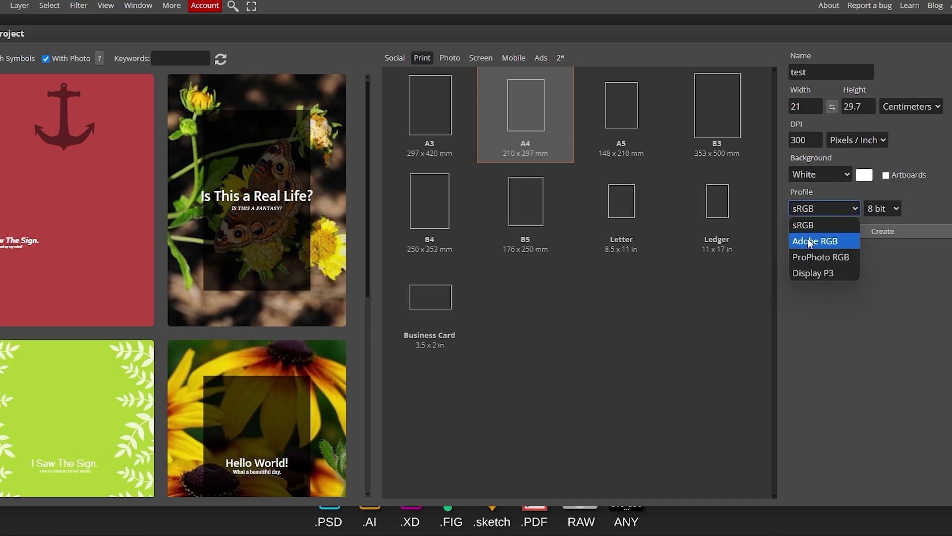
{"action": "left_click", "coordinate": [845, 215]}
{"action": "left_click", "coordinate": [882, 208]}
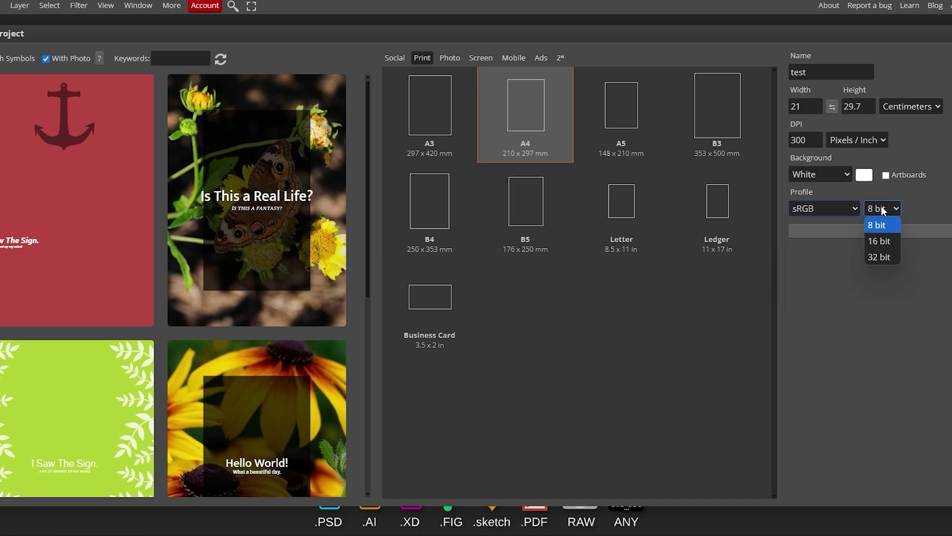
{"action": "left_click", "coordinate": [886, 242]}
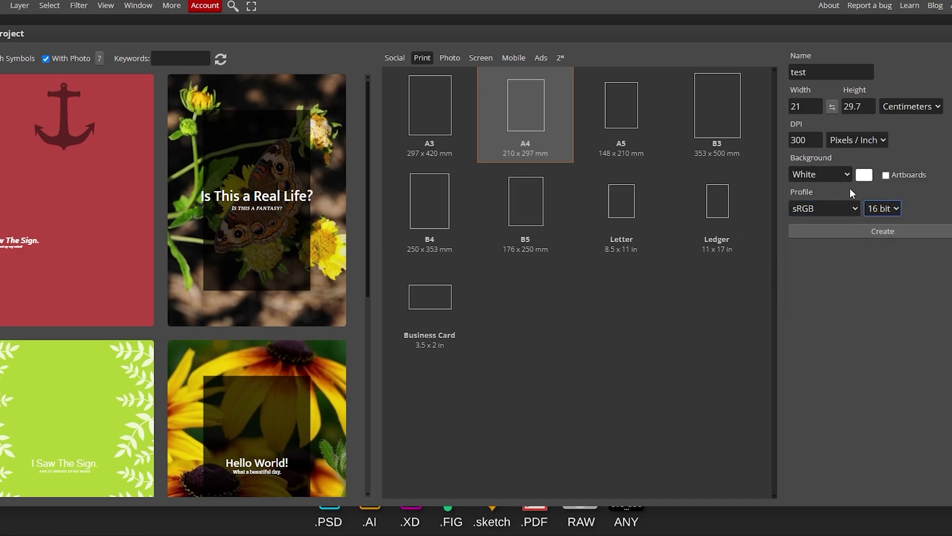
Try Transparent and Black backgrounds, turn artboards off, and set the background back to White.
{"action": "left_click", "coordinate": [828, 176]}
{"action": "left_click", "coordinate": [832, 179]}
{"action": "left_click", "coordinate": [835, 176]}
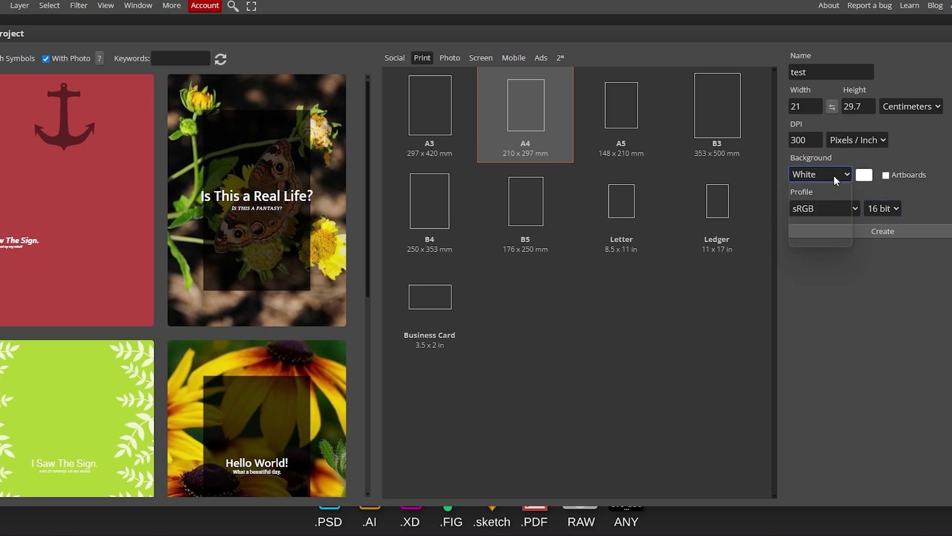
{"action": "left_click", "coordinate": [816, 223]}
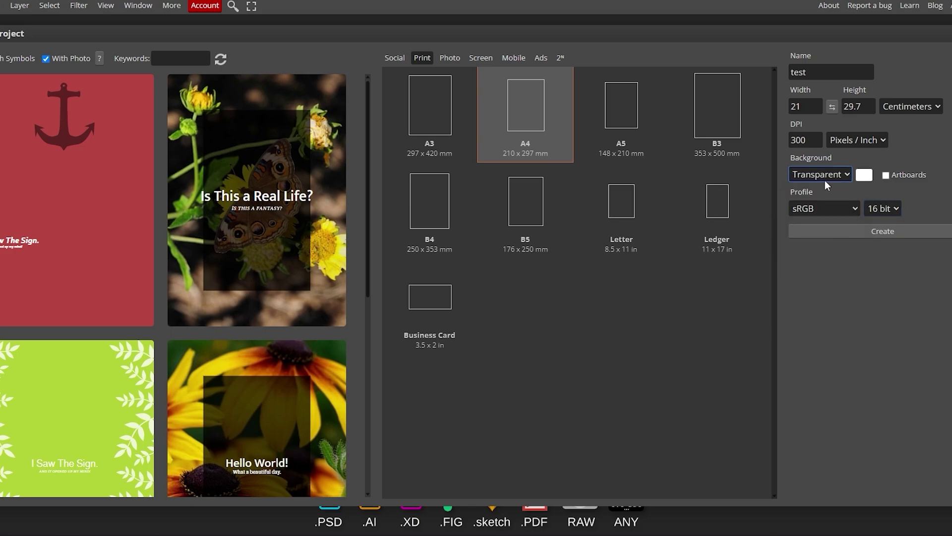
{"action": "left_click", "coordinate": [825, 180]}
{"action": "left_click", "coordinate": [810, 206]}
{"action": "left_click", "coordinate": [829, 174]}
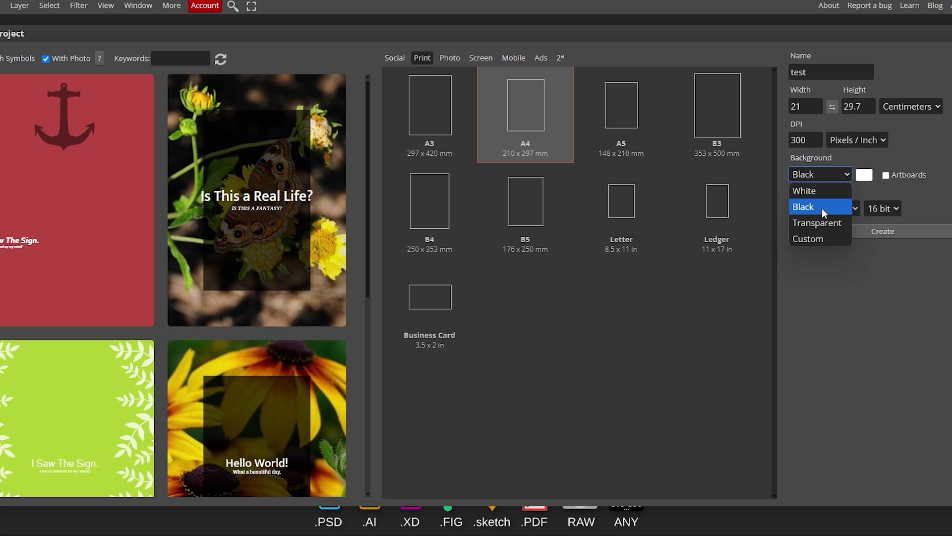
{"action": "left_click", "coordinate": [823, 227]}
{"action": "left_click", "coordinate": [864, 174]}
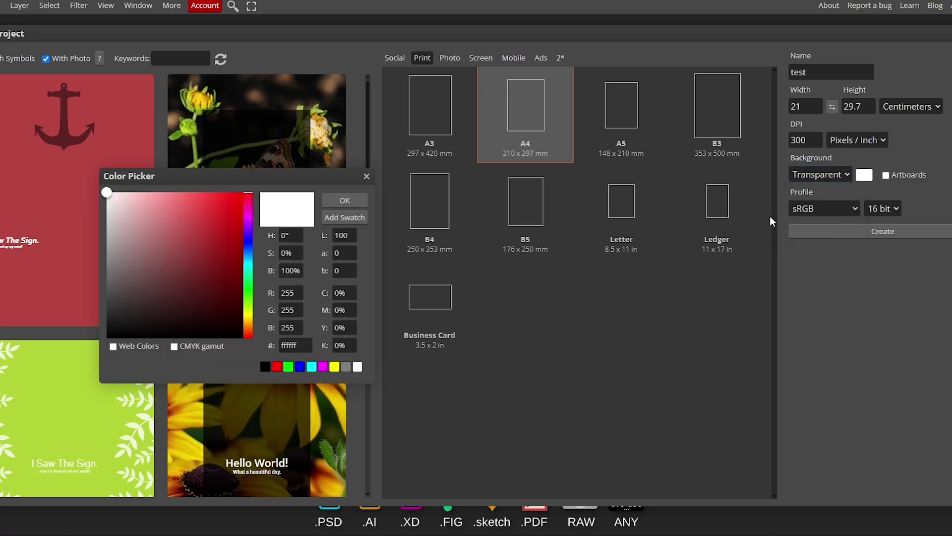
{"action": "left_click", "coordinate": [366, 176]}
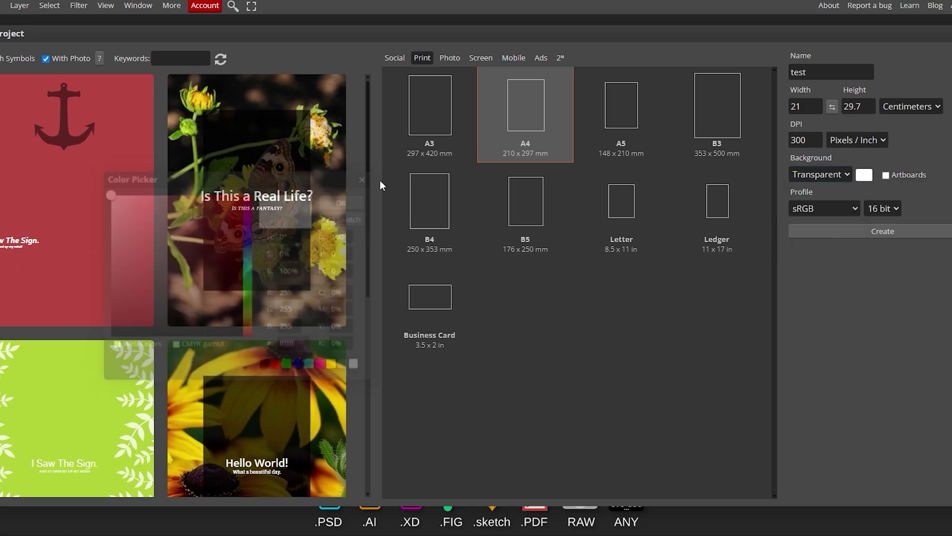
{"action": "left_click", "coordinate": [886, 176]}
{"action": "left_click", "coordinate": [831, 174]}
{"action": "left_click", "coordinate": [822, 188]}
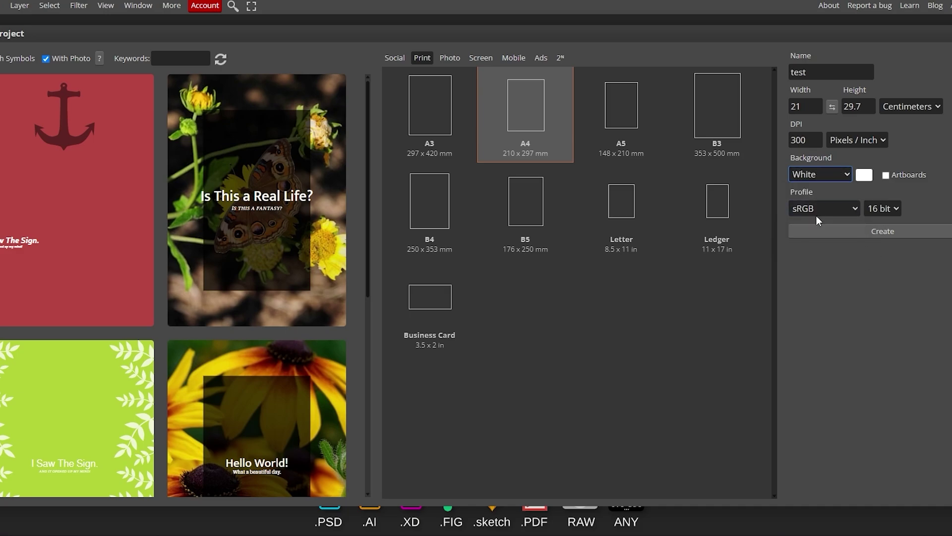
{"action": "key", "text": "Return"}
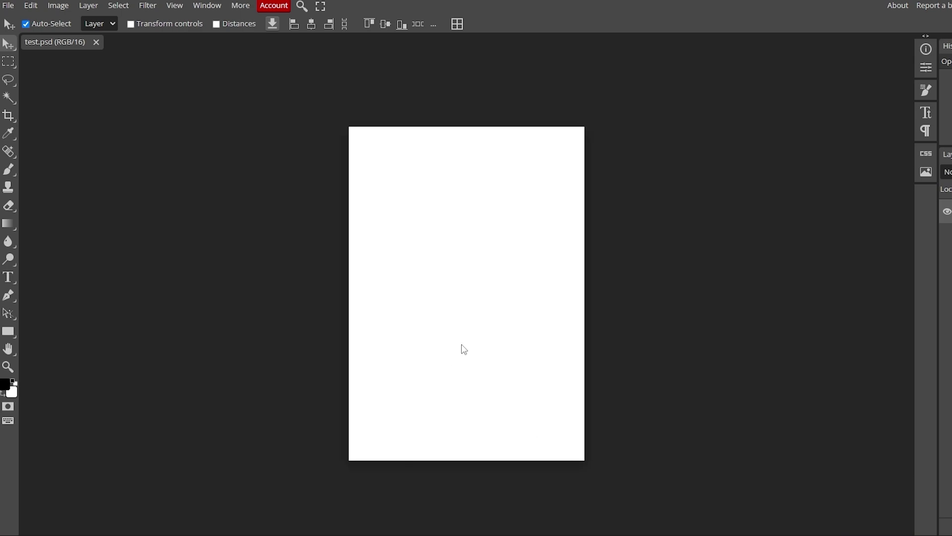
{"action": "scroll", "coordinate": [465, 349], "scroll_direction": "up", "scroll_amount": 2}
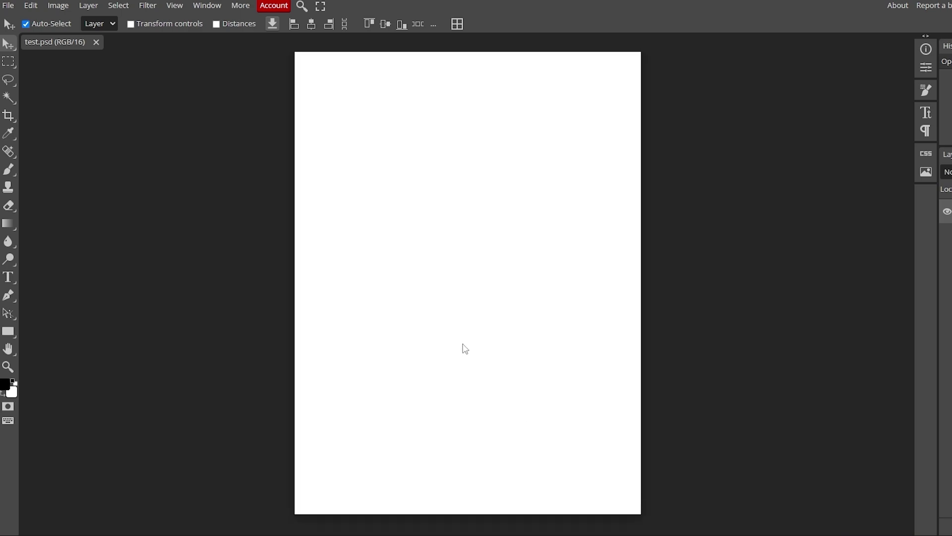
{"action": "scroll", "coordinate": [464, 214], "scroll_direction": "up", "scroll_amount": 1}
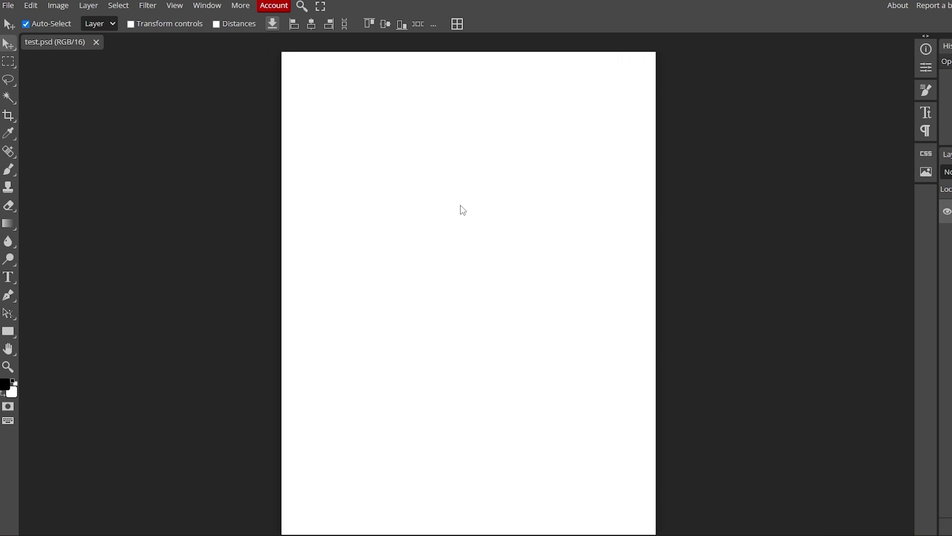
{"action": "scroll", "coordinate": [464, 213], "scroll_direction": "down", "scroll_amount": 2}
{"action": "scroll", "coordinate": [464, 213], "scroll_direction": "down", "scroll_amount": 1}
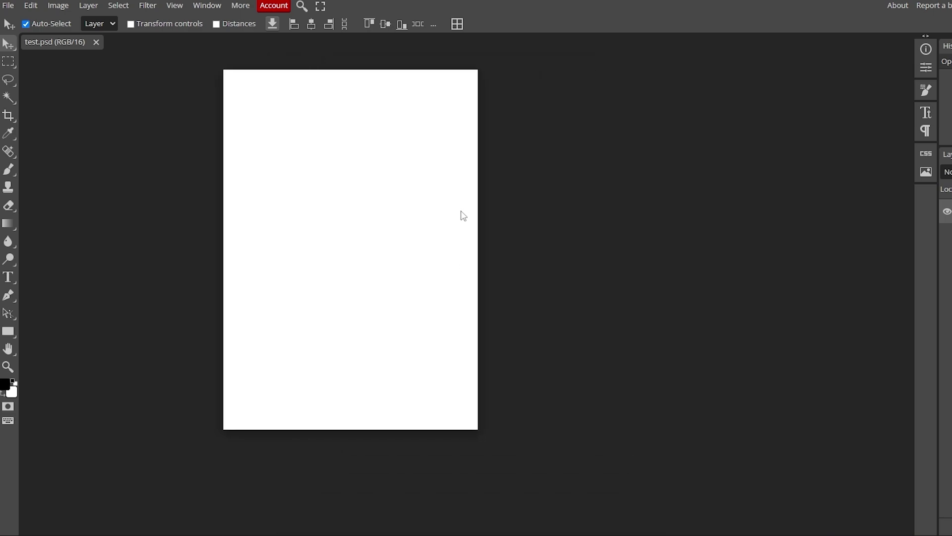
{"action": "scroll", "coordinate": [464, 217], "scroll_direction": "left", "scroll_amount": 2}
{"action": "scroll", "coordinate": [459, 216], "scroll_direction": "right", "scroll_amount": 1}
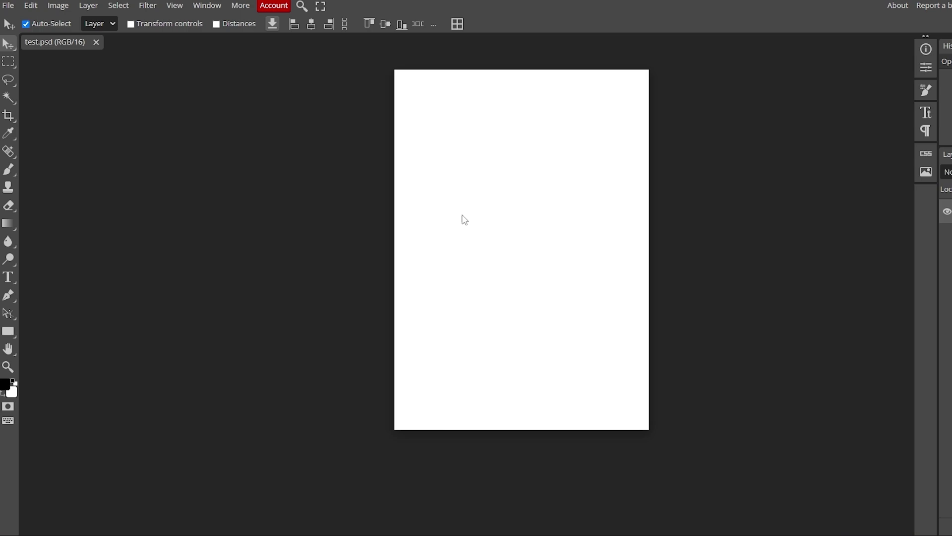
{"action": "scroll", "coordinate": [461, 217], "scroll_direction": "right", "scroll_amount": 4}
{"action": "scroll", "coordinate": [461, 219], "scroll_direction": "left", "scroll_amount": 4}
{"action": "scroll", "coordinate": [461, 219], "scroll_direction": "right", "scroll_amount": 3}
{"action": "scroll", "coordinate": [463, 223], "scroll_direction": "left", "scroll_amount": 2}
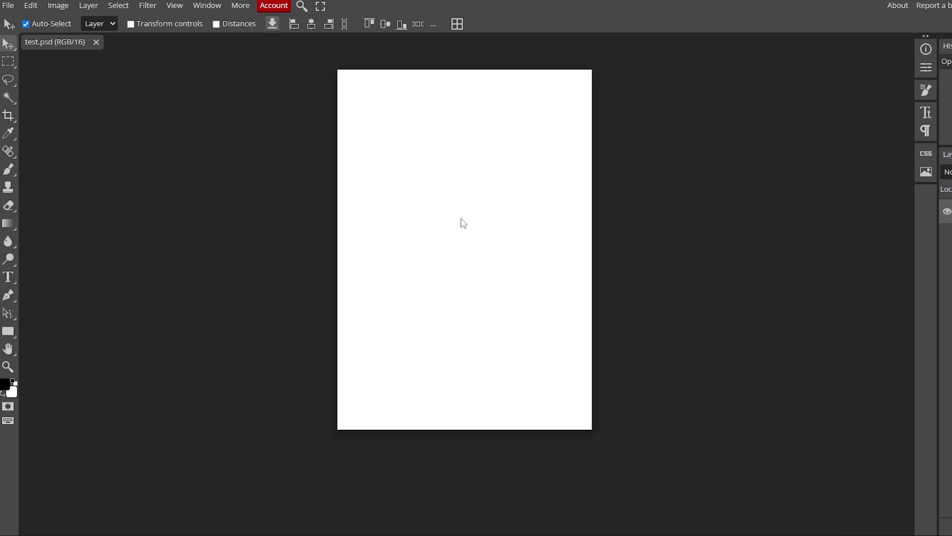
{"action": "scroll", "coordinate": [463, 223], "scroll_direction": "right", "scroll_amount": 2}
{"action": "scroll", "coordinate": [463, 223], "scroll_direction": "up", "scroll_amount": 1}
{"action": "scroll", "coordinate": [461, 221], "scroll_direction": "down", "scroll_amount": 3}
{"action": "scroll", "coordinate": [462, 221], "scroll_direction": "left", "scroll_amount": 2}
{"action": "scroll", "coordinate": [461, 222], "scroll_direction": "up", "scroll_amount": 1}
{"action": "scroll", "coordinate": [463, 224], "scroll_direction": "up", "scroll_amount": 1}
{"action": "scroll", "coordinate": [462, 224], "scroll_direction": "up", "scroll_amount": 1}
{"action": "scroll", "coordinate": [463, 224], "scroll_direction": "down", "scroll_amount": 1}
{"action": "scroll", "coordinate": [463, 223], "scroll_direction": "up", "scroll_amount": 4}
{"action": "scroll", "coordinate": [463, 224], "scroll_direction": "down", "scroll_amount": 3}
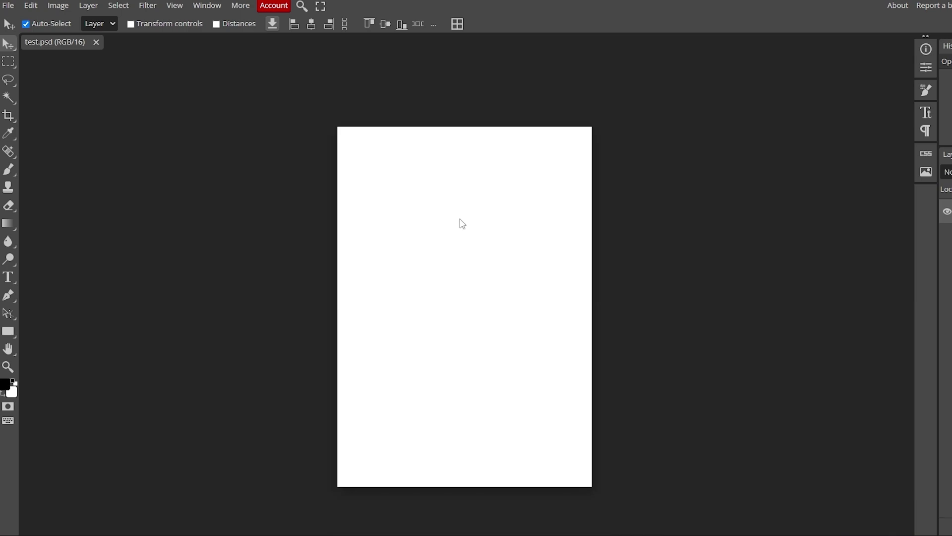
{"action": "scroll", "coordinate": [460, 220], "scroll_direction": "down", "scroll_amount": 3}
{"action": "scroll", "coordinate": [460, 224], "scroll_direction": "up", "scroll_amount": 3}
{"action": "scroll", "coordinate": [459, 224], "scroll_direction": "down", "scroll_amount": 4}
{"action": "scroll", "coordinate": [459, 226], "scroll_direction": "up", "scroll_amount": 4}
{"action": "scroll", "coordinate": [461, 230], "scroll_direction": "right", "scroll_amount": 2}
{"action": "scroll", "coordinate": [462, 231], "scroll_direction": "left", "scroll_amount": 3}
{"action": "scroll", "coordinate": [462, 231], "scroll_direction": "left", "scroll_amount": 1}
{"action": "scroll", "coordinate": [462, 230], "scroll_direction": "right", "scroll_amount": 1}
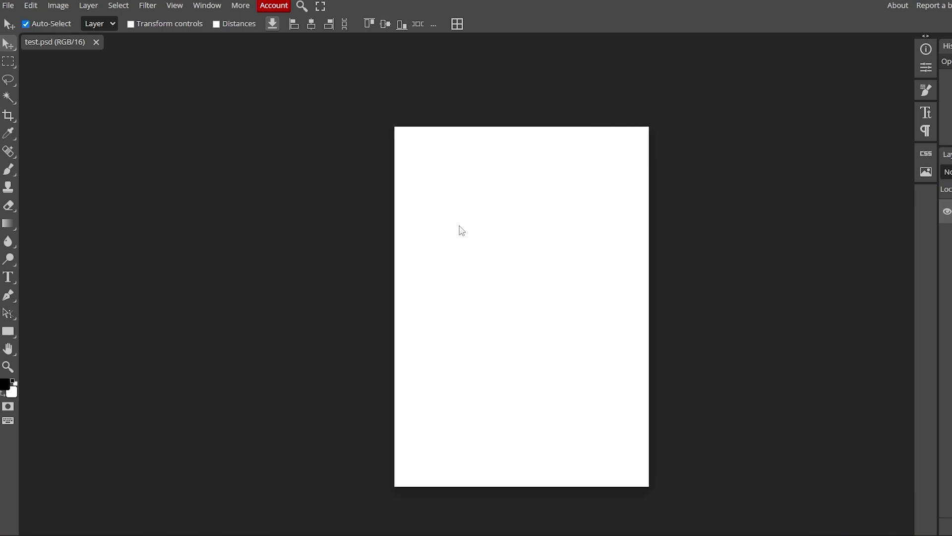
{"action": "scroll", "coordinate": [462, 231], "scroll_direction": "right", "scroll_amount": 1}
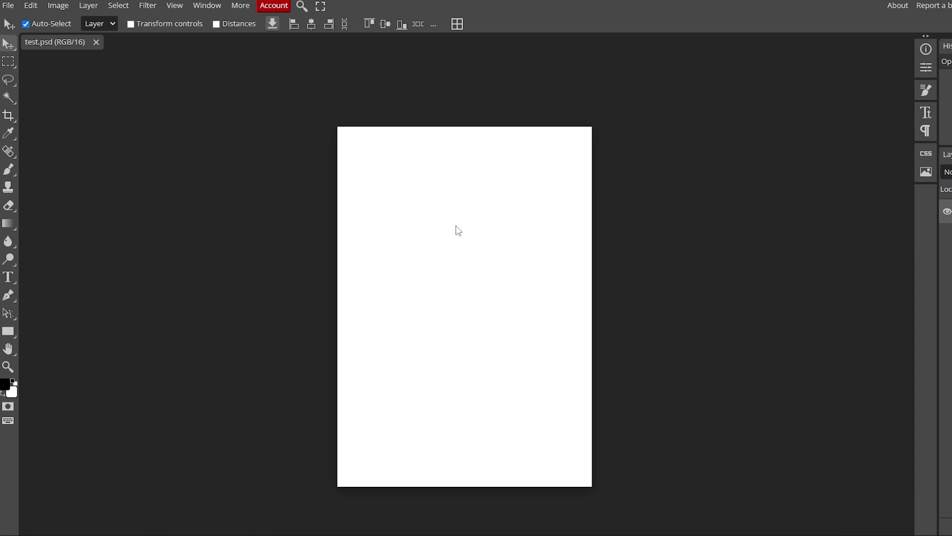
{"action": "scroll", "coordinate": [457, 231], "scroll_direction": "down", "scroll_amount": 1}
{"action": "scroll", "coordinate": [457, 234], "scroll_direction": "up", "scroll_amount": 1}
{"action": "scroll", "coordinate": [456, 233], "scroll_direction": "down", "scroll_amount": 1}
{"action": "scroll", "coordinate": [457, 233], "scroll_direction": "down", "scroll_amount": 1}
{"action": "scroll", "coordinate": [541, 296], "scroll_direction": "down", "scroll_amount": 1}
{"action": "scroll", "coordinate": [544, 293], "scroll_direction": "up", "scroll_amount": 1}
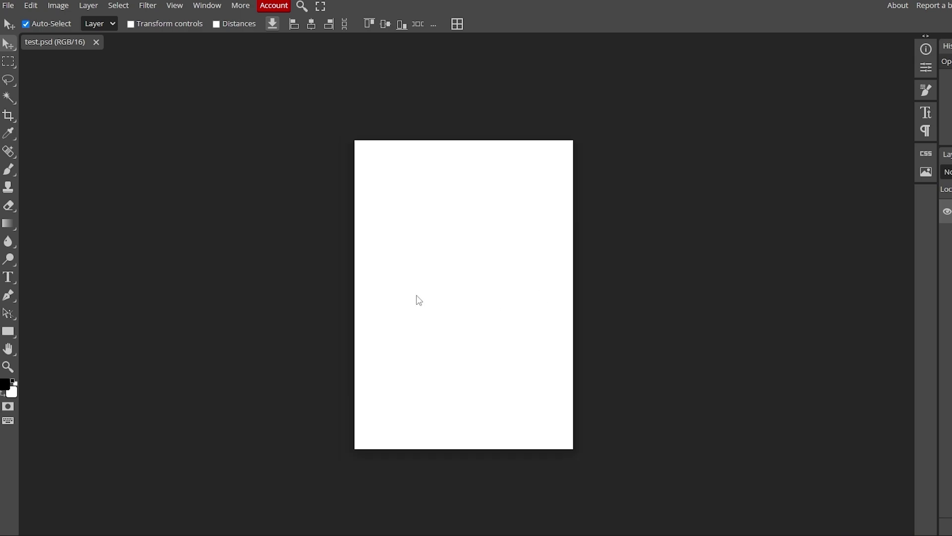
{"action": "scroll", "coordinate": [474, 273], "scroll_direction": "up", "scroll_amount": 2}
{"action": "scroll", "coordinate": [449, 282], "scroll_direction": "down", "scroll_amount": 2}
{"action": "scroll", "coordinate": [448, 281], "scroll_direction": "down", "scroll_amount": 1}
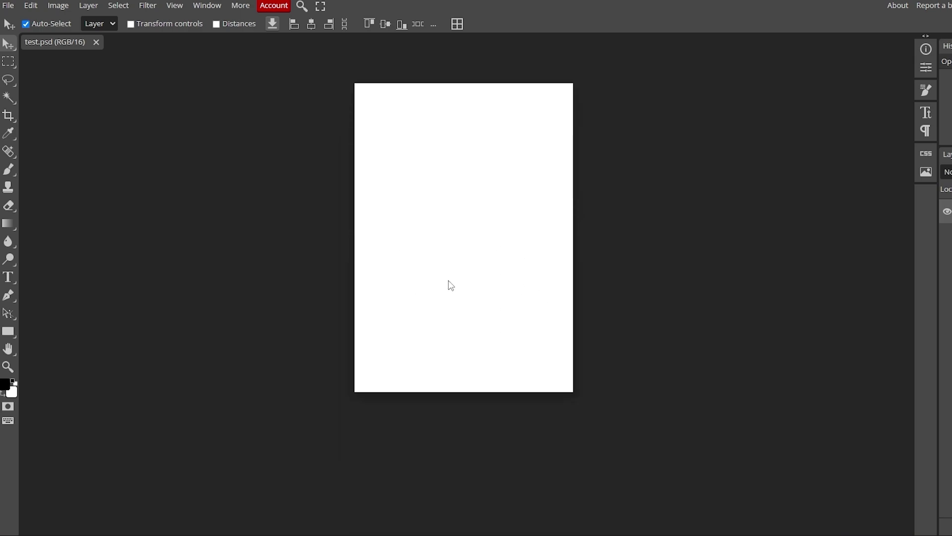
{"action": "scroll", "coordinate": [448, 280], "scroll_direction": "up", "scroll_amount": 1}
{"action": "scroll", "coordinate": [455, 257], "scroll_direction": "up", "scroll_amount": 1}
{"action": "scroll", "coordinate": [457, 262], "scroll_direction": "up", "scroll_amount": 1}
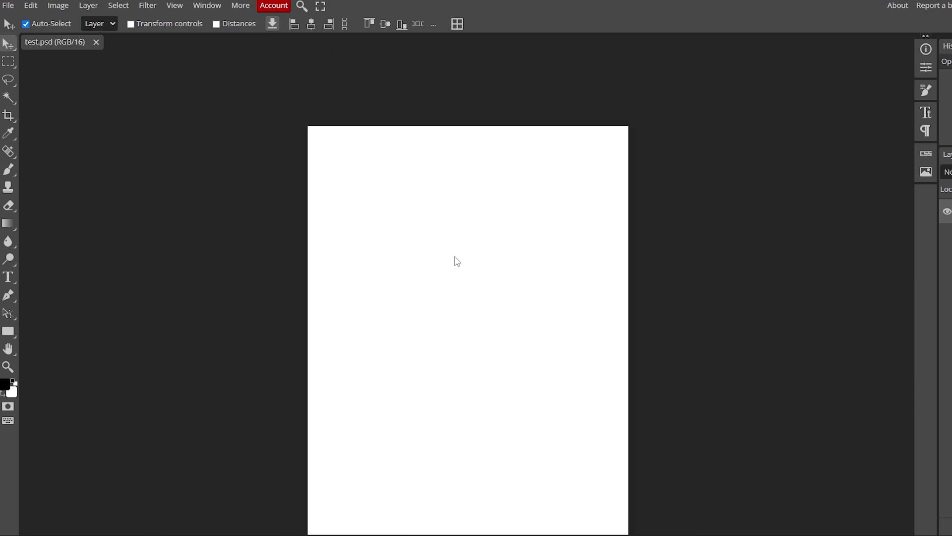
{"action": "scroll", "coordinate": [456, 261], "scroll_direction": "down", "scroll_amount": 1}
{"action": "scroll", "coordinate": [457, 262], "scroll_direction": "up", "scroll_amount": 1}
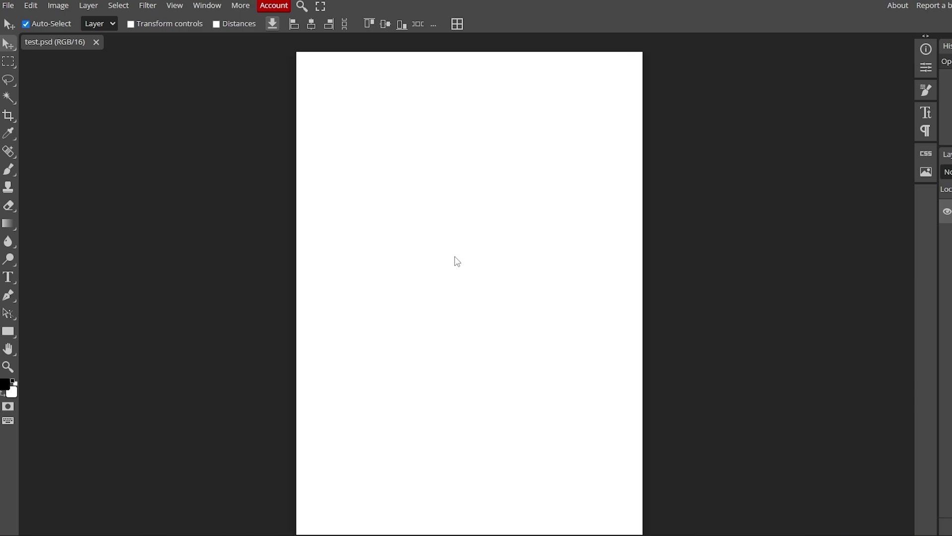
{"action": "scroll", "coordinate": [457, 261], "scroll_direction": "down", "scroll_amount": 1}
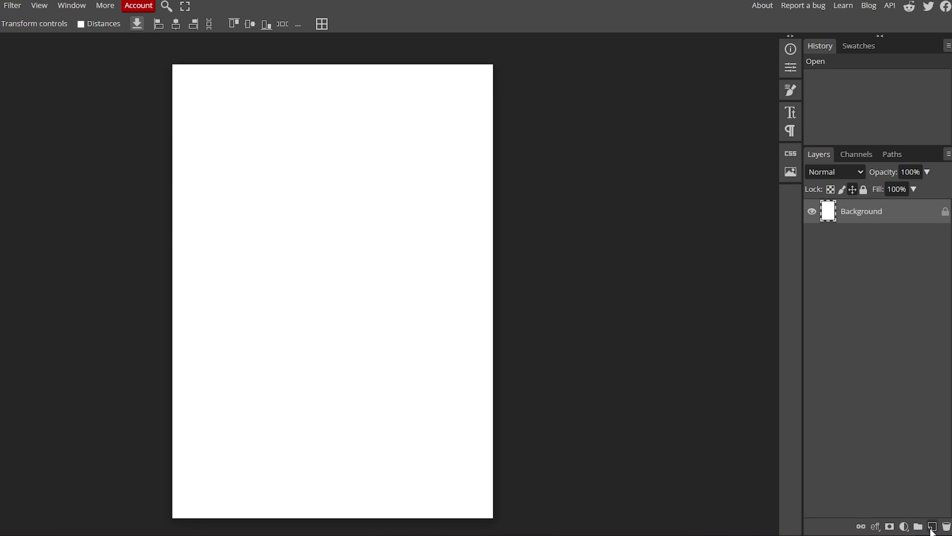
Add Layer 1 above Background, toggle Background's visibility, then hide Layer 1.
{"action": "left_click", "coordinate": [932, 526]}
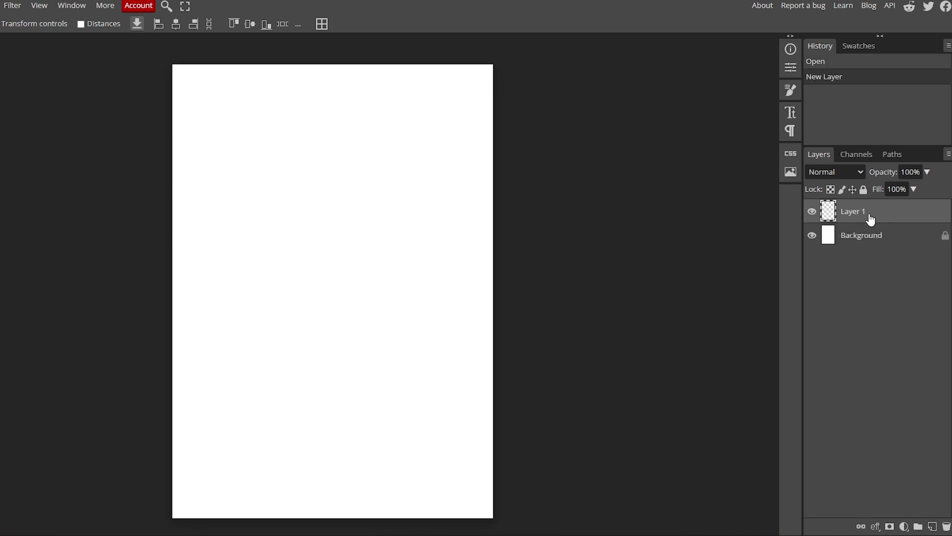
{"action": "left_click_drag", "start_coordinate": [870, 217], "coordinate": [843, 218]}
{"action": "left_click", "coordinate": [815, 239]}
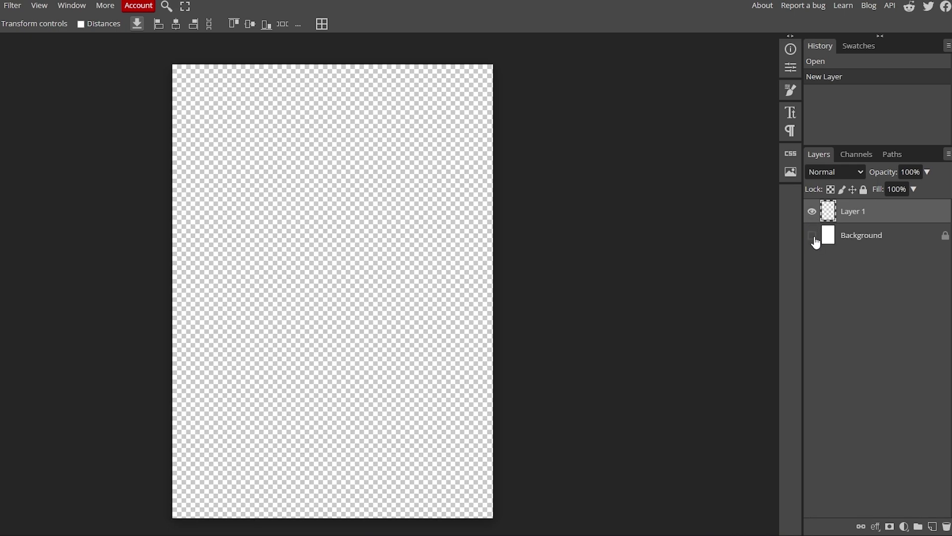
{"action": "left_click", "coordinate": [815, 238]}
{"action": "left_click", "coordinate": [815, 238]}
{"action": "left_click", "coordinate": [814, 238]}
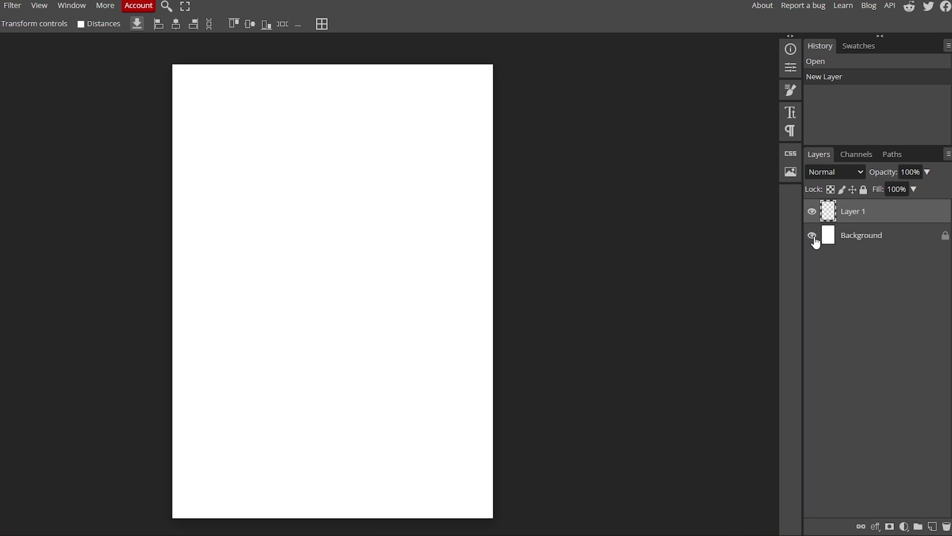
{"action": "left_click", "coordinate": [812, 212]}
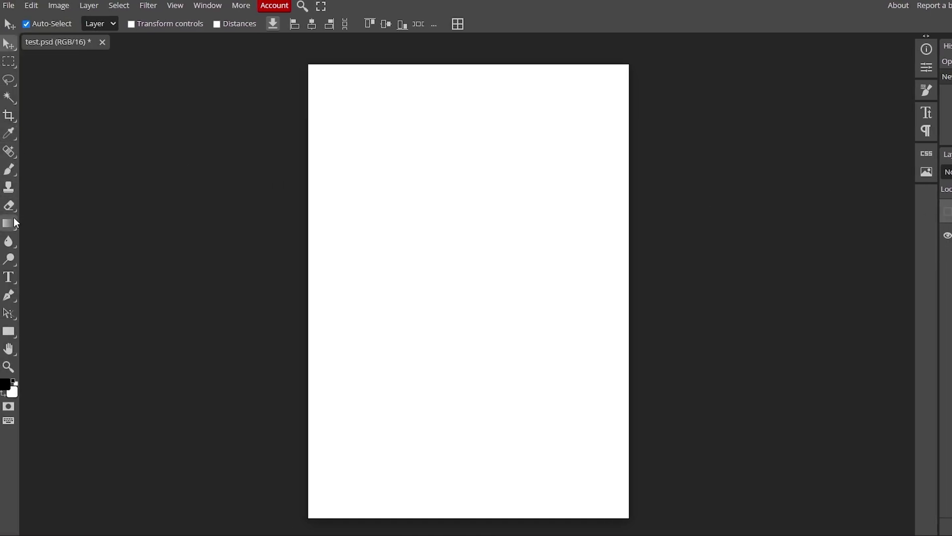
Draw a curved three-anchor path on the page with the standard Pen.
{"action": "right_click", "coordinate": [8, 294]}
{"action": "left_click", "coordinate": [61, 298]}
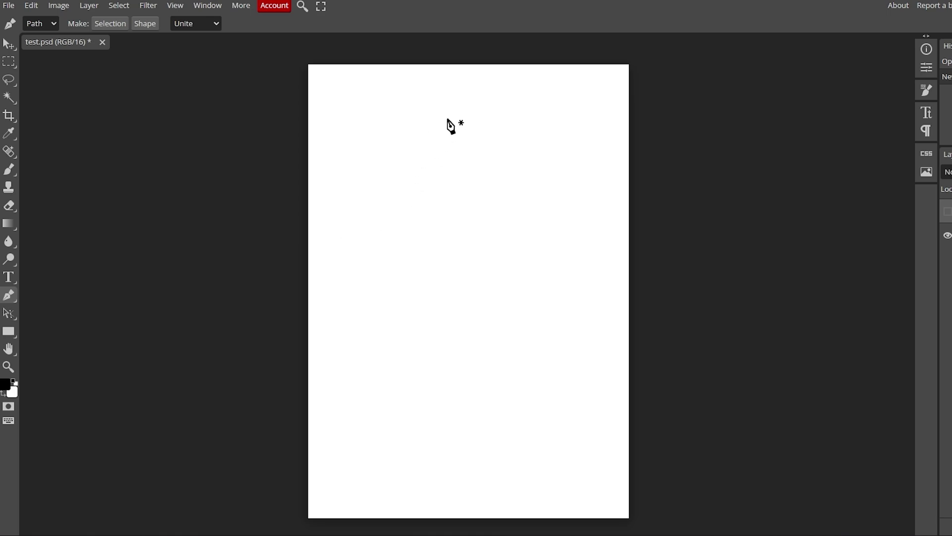
{"action": "left_click_drag", "start_coordinate": [389, 161], "coordinate": [369, 169]}
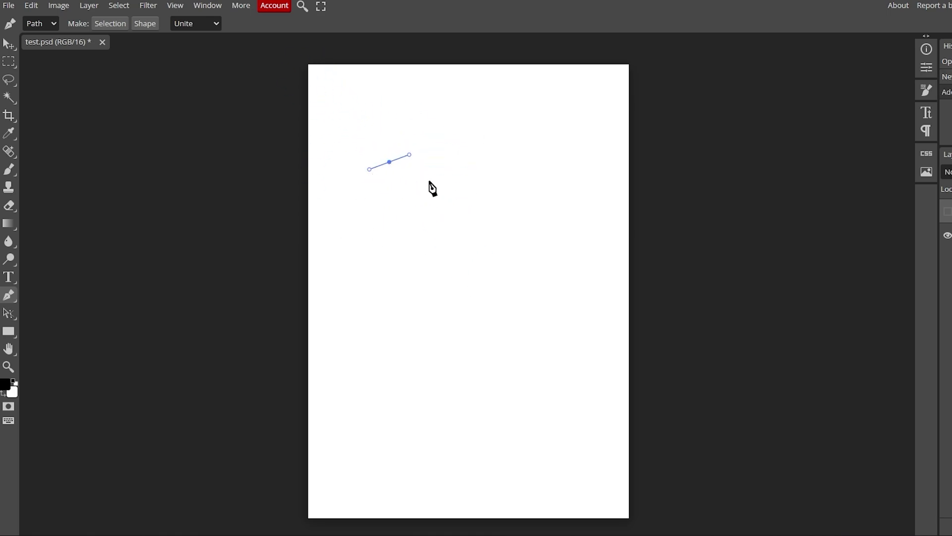
{"action": "left_click_drag", "start_coordinate": [429, 181], "coordinate": [473, 230]}
{"action": "left_click", "coordinate": [5, 385]}
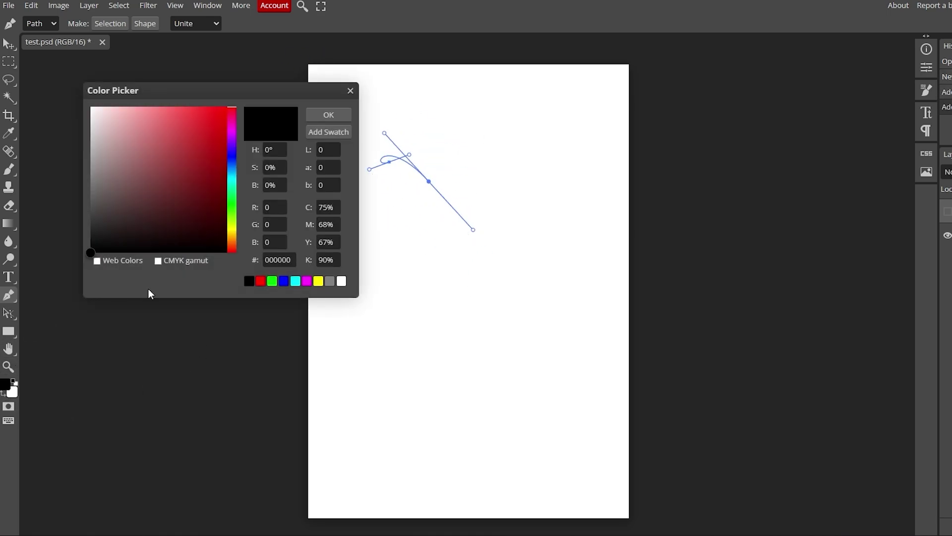
{"action": "left_click_drag", "start_coordinate": [410, 257], "coordinate": [436, 299]}
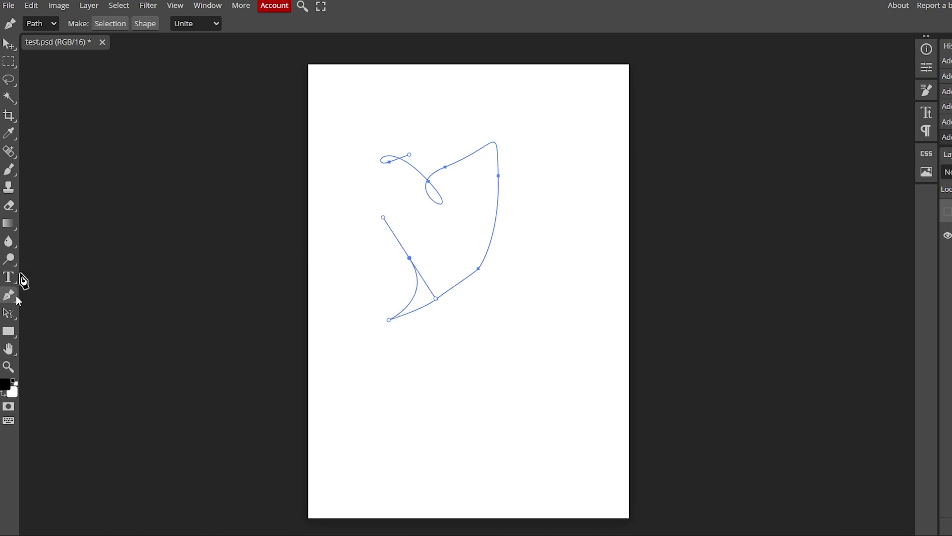
Draw a freehand loop with the Free Pen, then undo the paths with Ctrl+Z.
{"action": "right_click", "coordinate": [15, 293]}
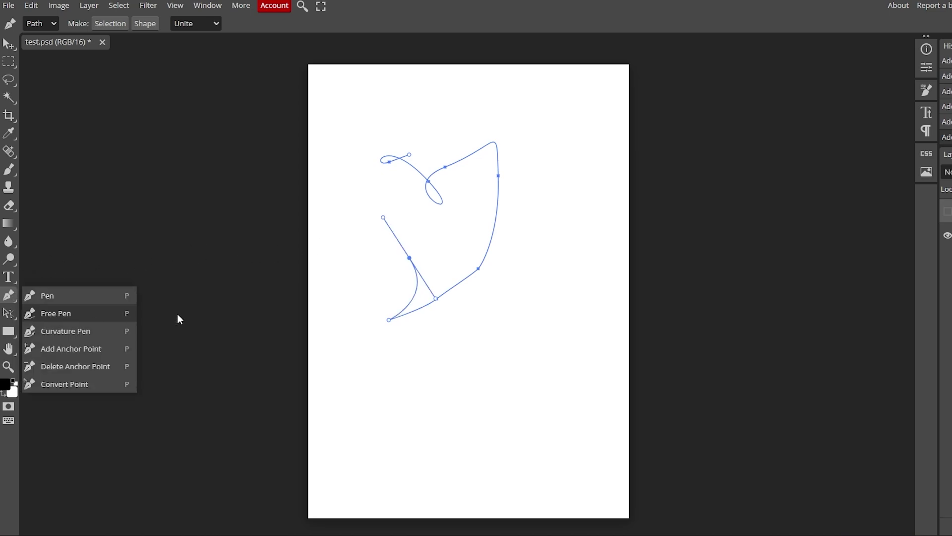
{"action": "left_click", "coordinate": [64, 312]}
{"action": "mouse_move", "coordinate": [432, 324]}
{"action": "left_mouse_down"}
{"action": "mouse_move", "coordinate": [433, 396]}
{"action": "mouse_move", "coordinate": [412, 393]}
{"action": "left_mouse_up"}
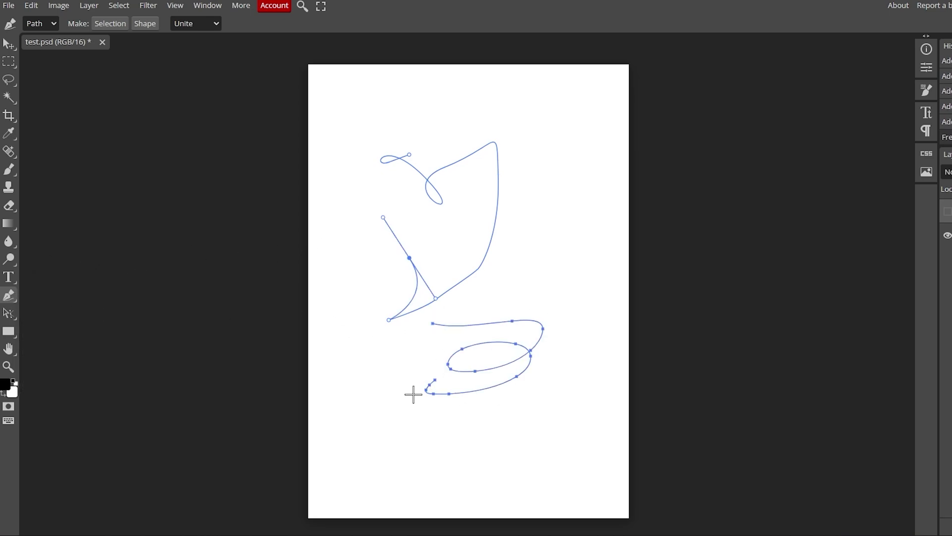
{"action": "key", "text": "ctrl+z"}
{"action": "key", "text": "ctrl+z"}
{"action": "key", "text": "ctrl+z"}
{"action": "key", "text": "ctrl+z"}
{"action": "key", "text": "ctrl+z"}
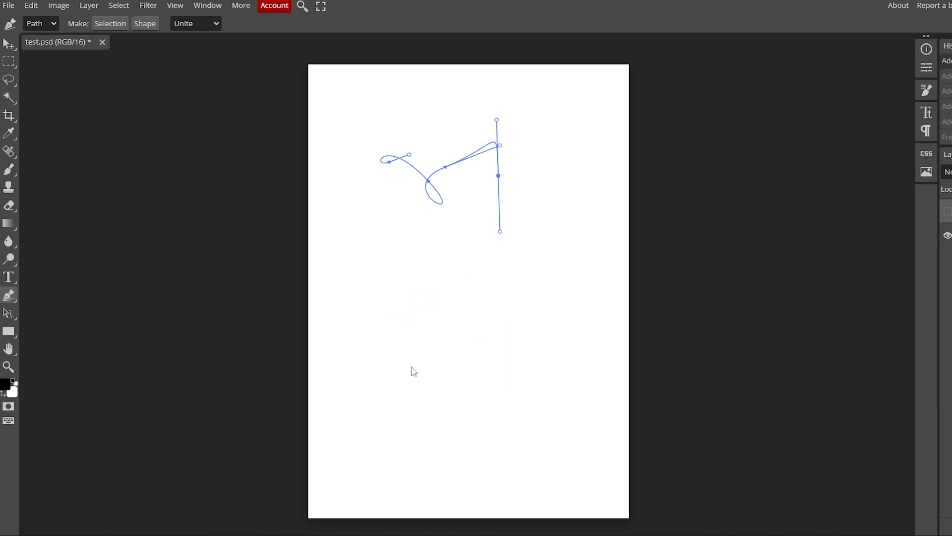
{"action": "key", "text": "ctrl+z"}
{"action": "key", "text": "ctrl+z"}
{"action": "key", "text": "ctrl+z"}
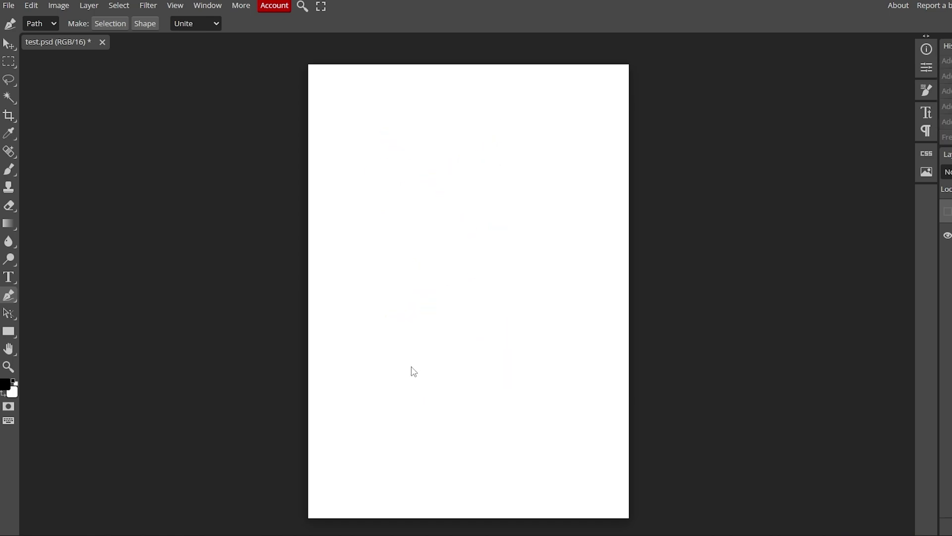
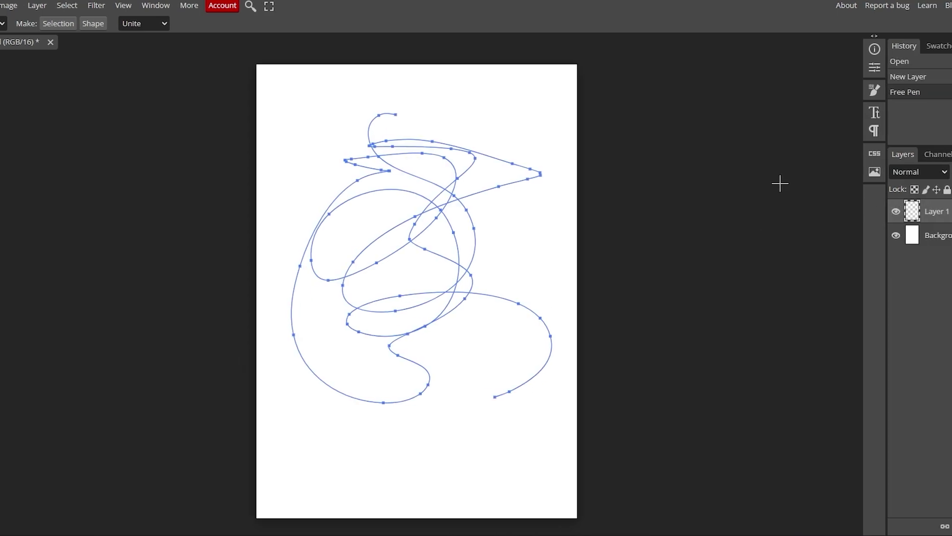
Toggle the Background layer's visibility and reorder the layers, returning Background below Layer 1.
{"action": "left_click", "coordinate": [948, 235]}
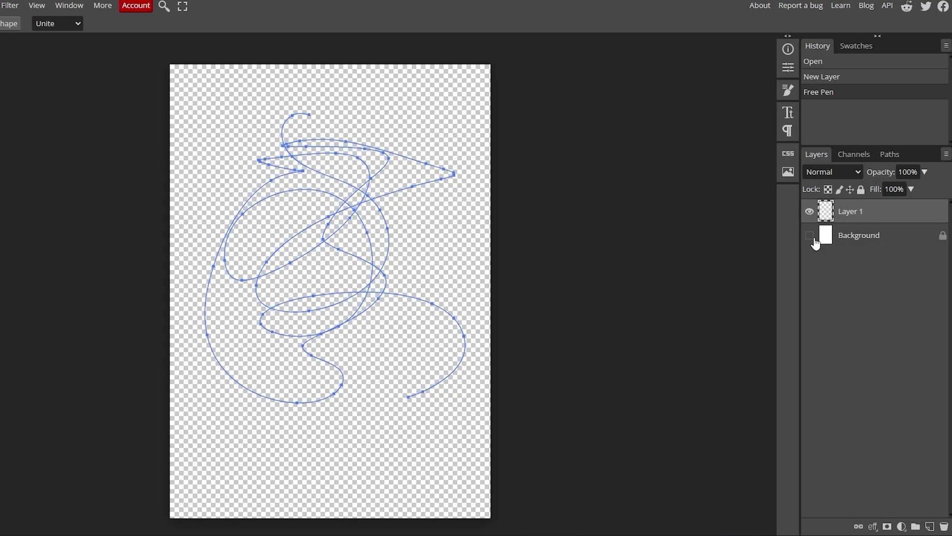
{"action": "left_click", "coordinate": [810, 236]}
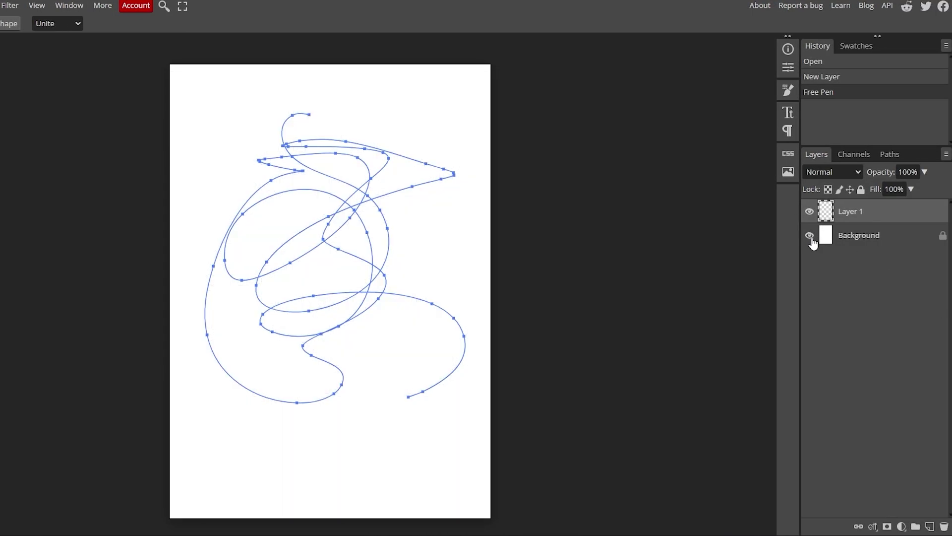
{"action": "key", "text": "v"}
{"action": "left_click", "coordinate": [809, 235]}
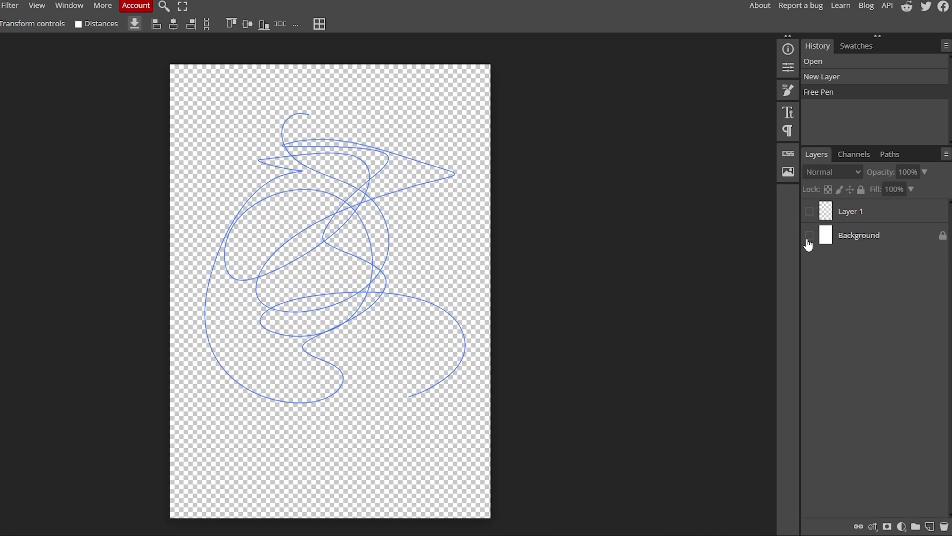
{"action": "left_click_drag", "start_coordinate": [835, 217], "coordinate": [846, 263]}
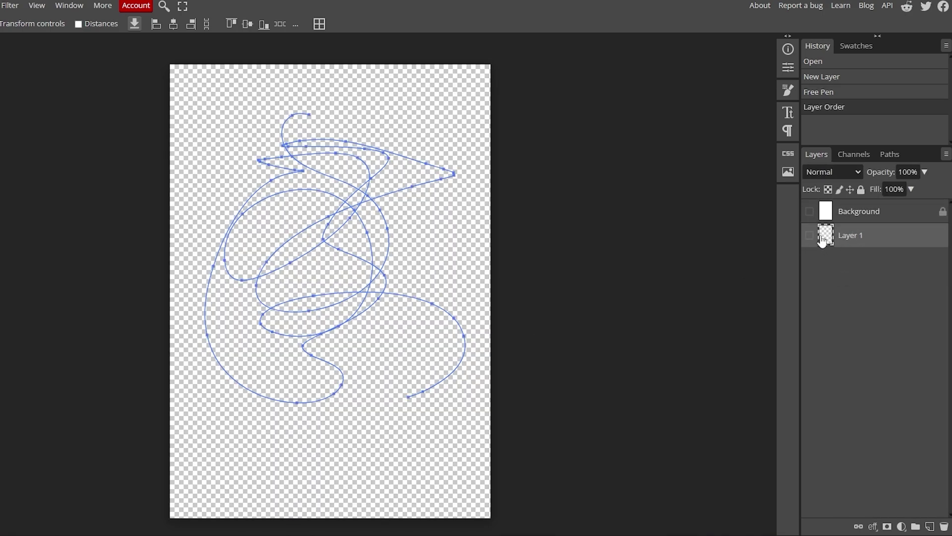
{"action": "left_click", "coordinate": [810, 212]}
{"action": "left_click_drag", "start_coordinate": [825, 217], "coordinate": [831, 291]}
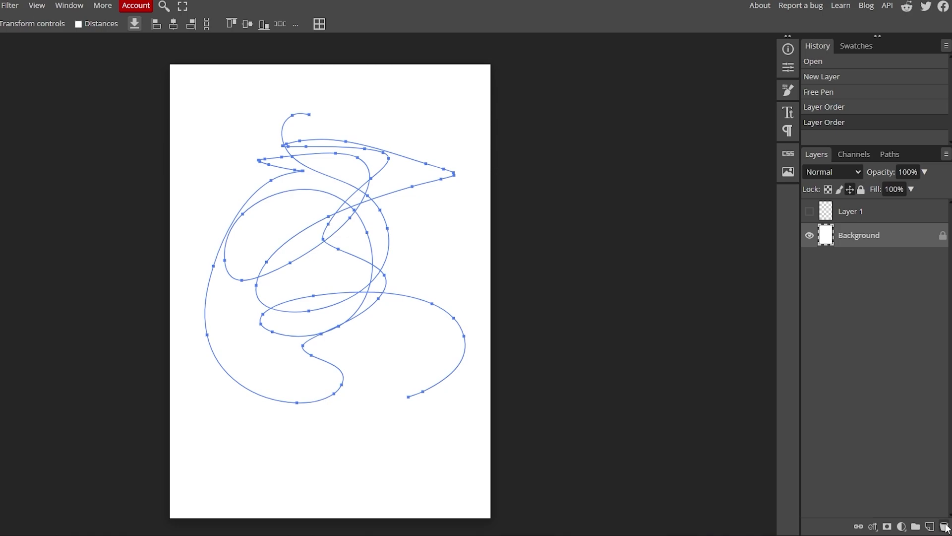
Delete layers with the trash icon and add a new empty layer.
{"action": "left_click", "coordinate": [944, 529]}
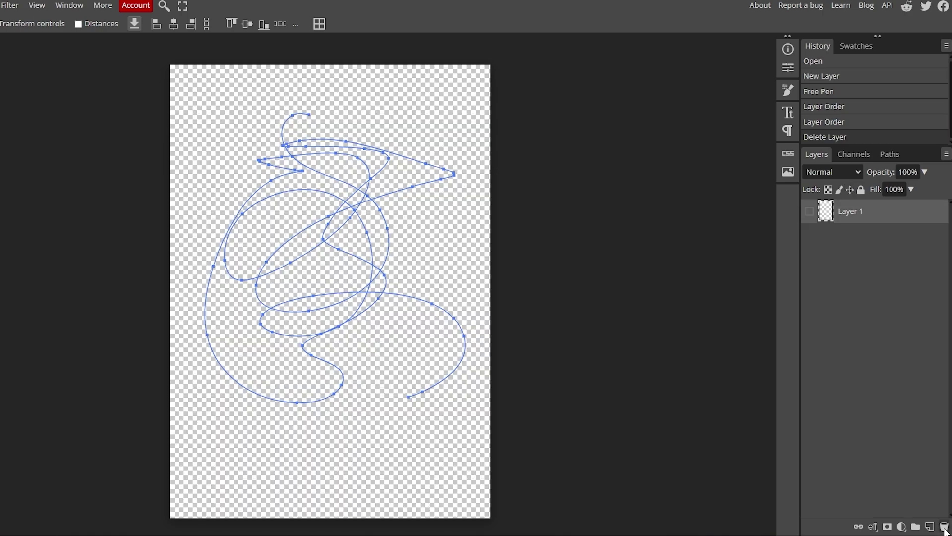
{"action": "left_click", "coordinate": [945, 526]}
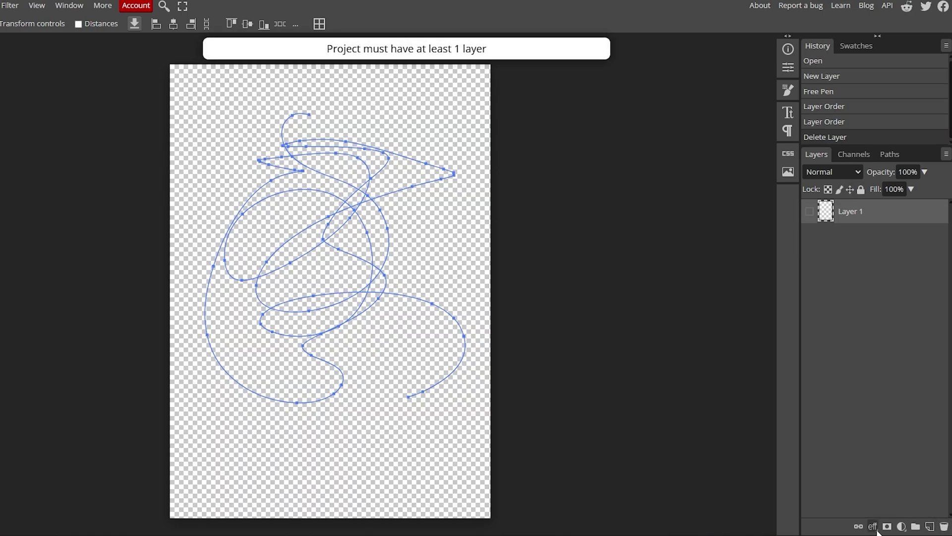
{"action": "left_click", "coordinate": [930, 527]}
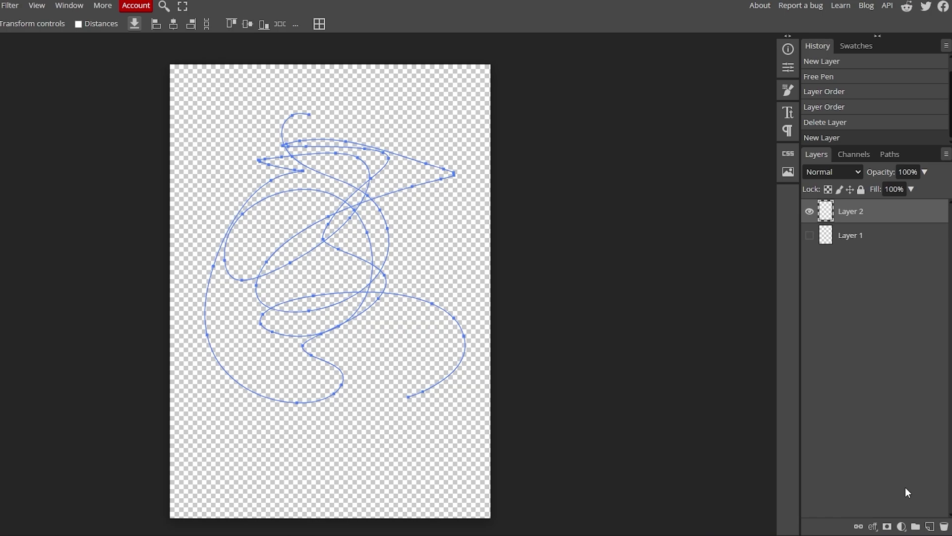
{"action": "left_click", "coordinate": [869, 239]}
{"action": "left_click", "coordinate": [944, 528]}
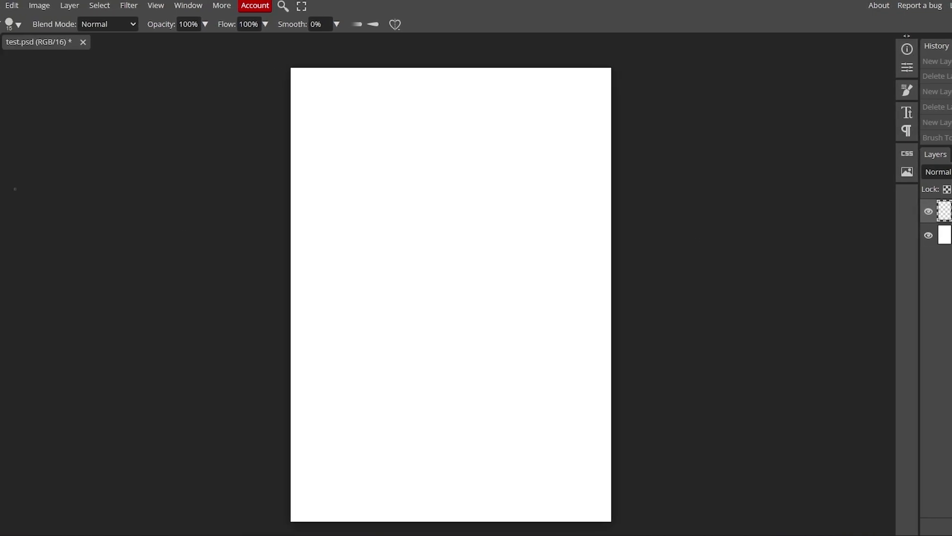
Paint two black brush squiggles down the page's middle, then target the Background layer.
{"action": "left_click", "coordinate": [8, 169]}
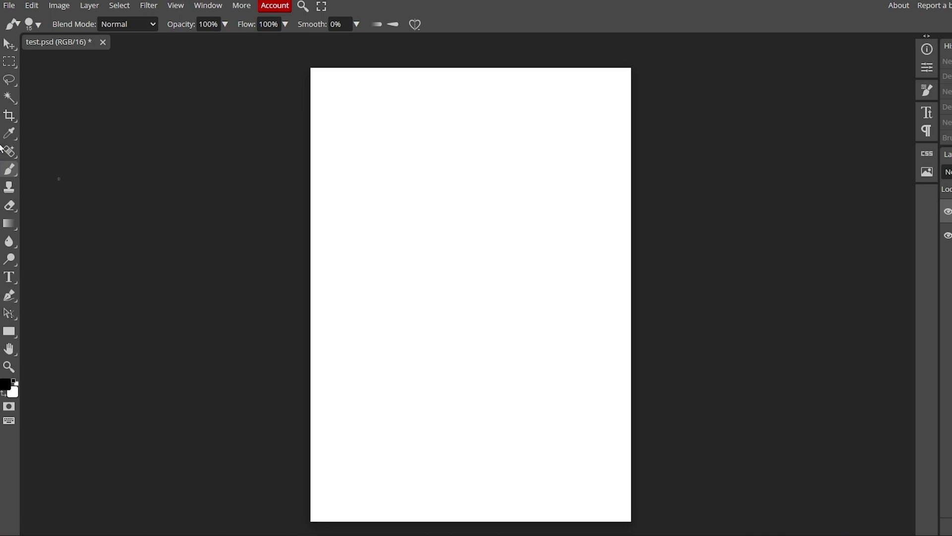
{"action": "left_click", "coordinate": [6, 170]}
{"action": "mouse_move", "coordinate": [398, 174]}
{"action": "left_mouse_down"}
{"action": "mouse_move", "coordinate": [501, 178]}
{"action": "mouse_move", "coordinate": [530, 409]}
{"action": "mouse_move", "coordinate": [482, 397]}
{"action": "left_mouse_up"}
{"action": "left_click_drag", "start_coordinate": [378, 201], "coordinate": [419, 418]}
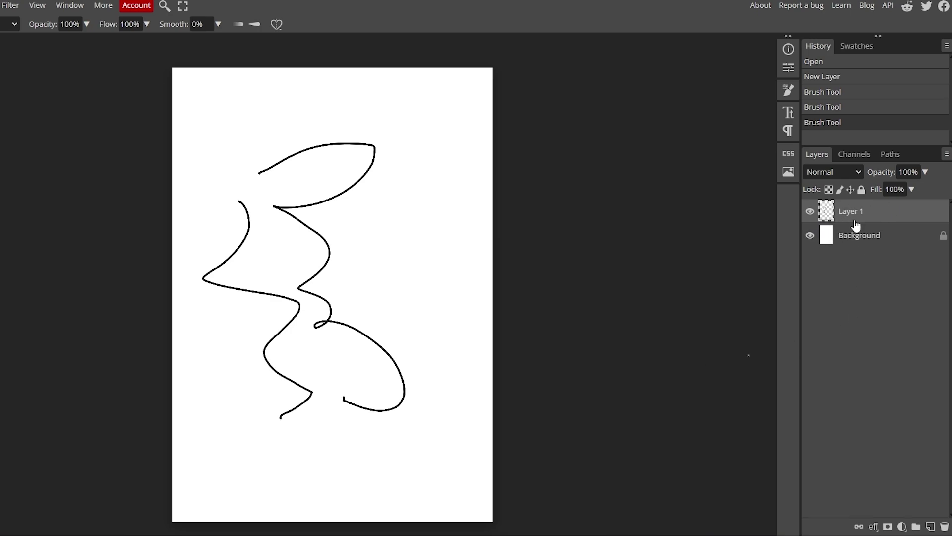
{"action": "left_click", "coordinate": [852, 238]}
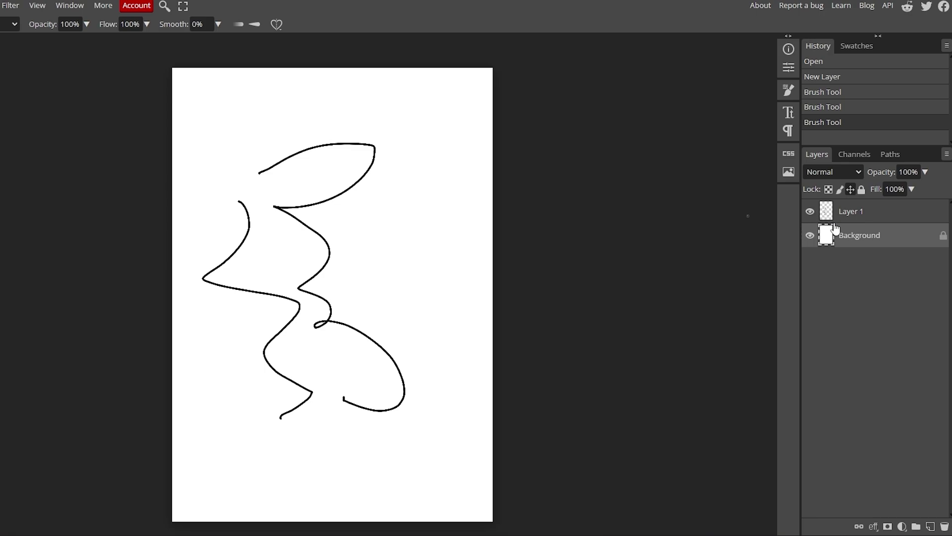
{"action": "left_click", "coordinate": [814, 218]}
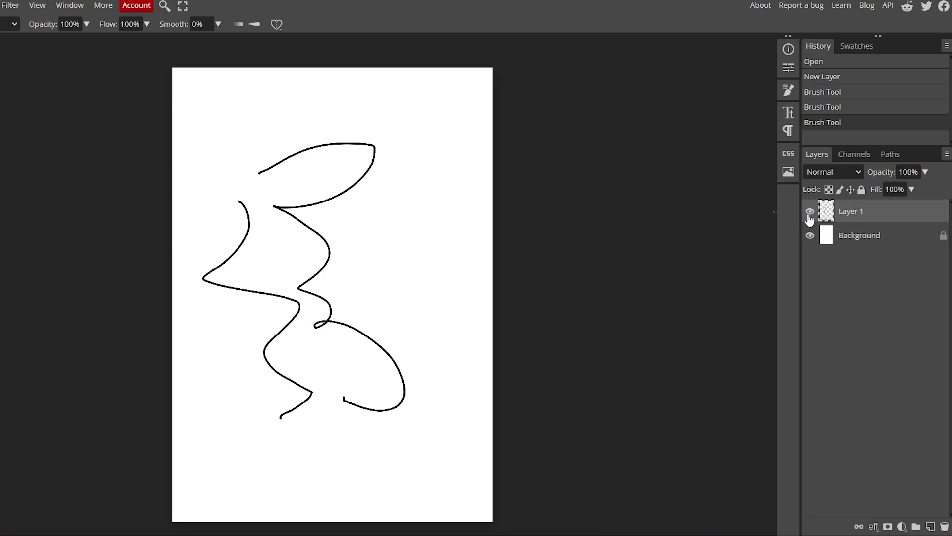
{"action": "left_click", "coordinate": [852, 246]}
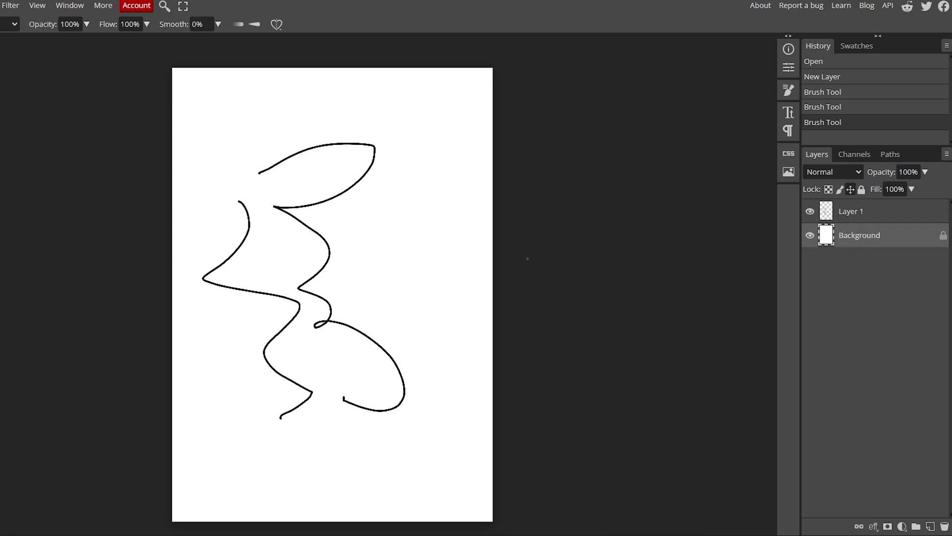
Brush black curves across all four page corners on the Background layer.
{"action": "left_click_drag", "start_coordinate": [415, 68], "coordinate": [492, 128]}
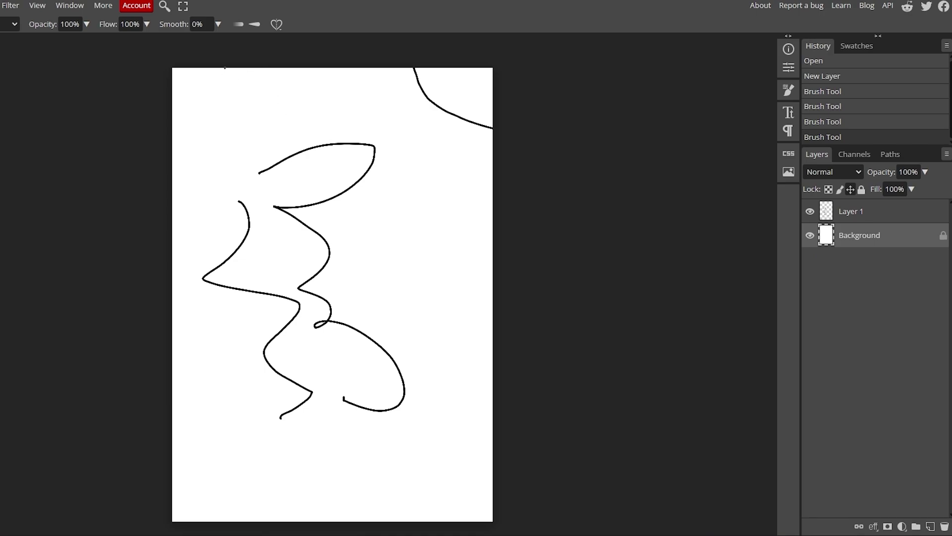
{"action": "left_click_drag", "start_coordinate": [225, 68], "coordinate": [172, 124]}
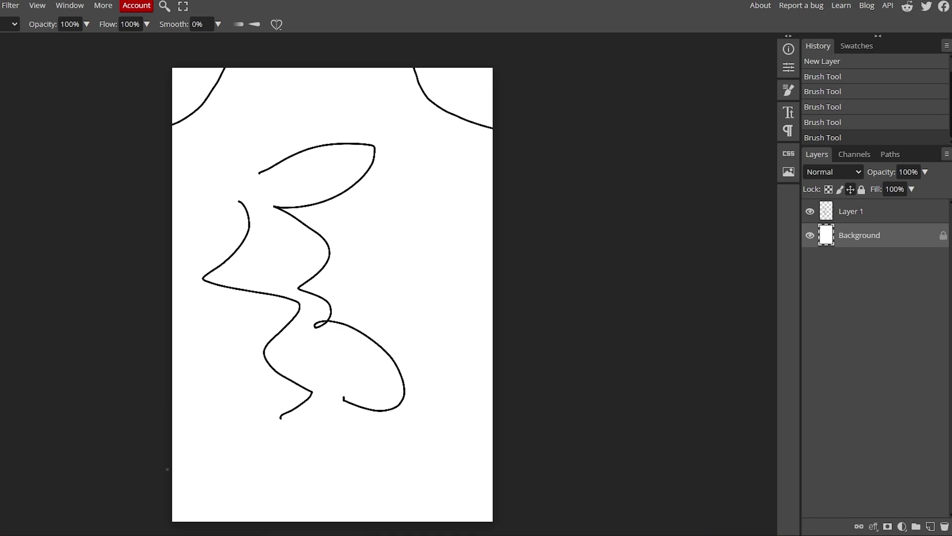
{"action": "mouse_move", "coordinate": [167, 469]}
{"action": "left_mouse_down"}
{"action": "mouse_move", "coordinate": [222, 520]}
{"action": "mouse_move", "coordinate": [307, 526]}
{"action": "left_mouse_up"}
{"action": "left_click_drag", "start_coordinate": [413, 525], "coordinate": [710, 411]}
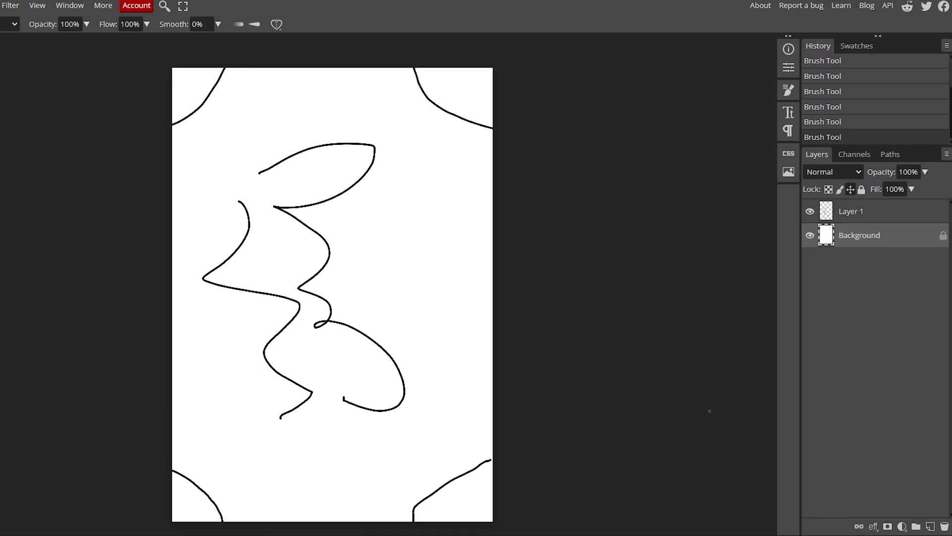
Toggle Layer 1 and Background visibility to compare their strokes, then select Layer 1.
{"action": "left_click", "coordinate": [811, 213]}
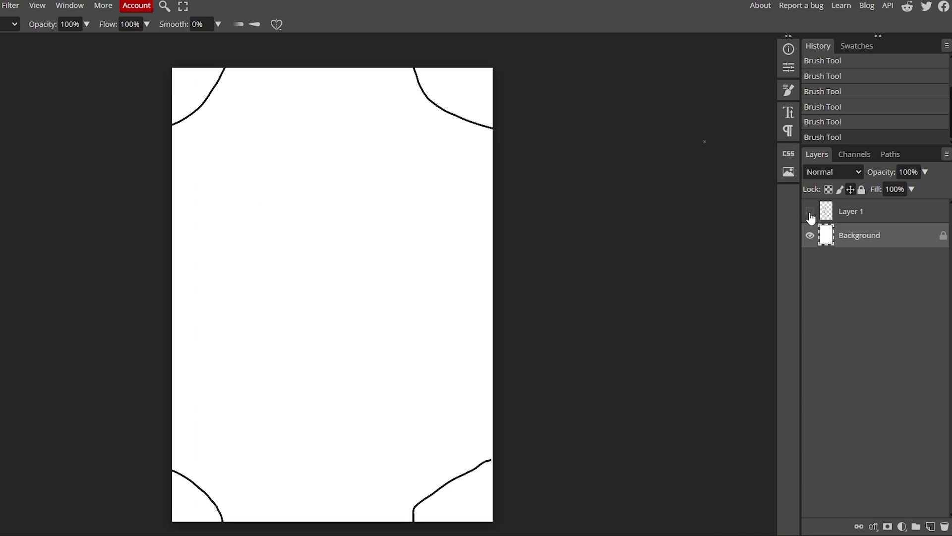
{"action": "left_click", "coordinate": [811, 214]}
{"action": "left_click", "coordinate": [811, 214]}
{"action": "left_click", "coordinate": [812, 214]}
{"action": "left_click", "coordinate": [814, 213]}
{"action": "left_click", "coordinate": [814, 214]}
{"action": "left_click", "coordinate": [811, 236]}
{"action": "left_click", "coordinate": [811, 236]}
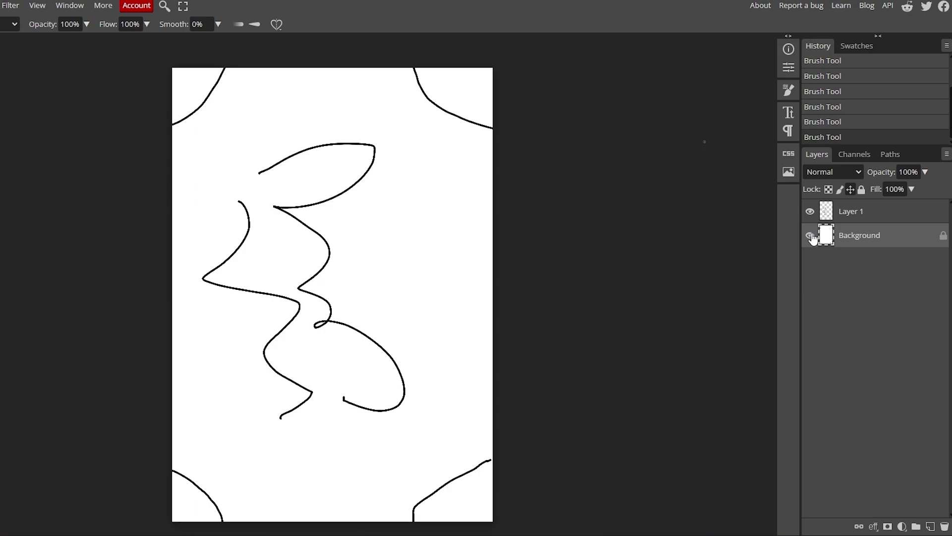
{"action": "left_click", "coordinate": [811, 236]}
{"action": "left_click", "coordinate": [811, 236]}
{"action": "left_click", "coordinate": [810, 236]}
{"action": "left_click", "coordinate": [811, 236]}
{"action": "left_click", "coordinate": [811, 236]}
{"action": "left_click", "coordinate": [811, 236]}
{"action": "left_click", "coordinate": [811, 236]}
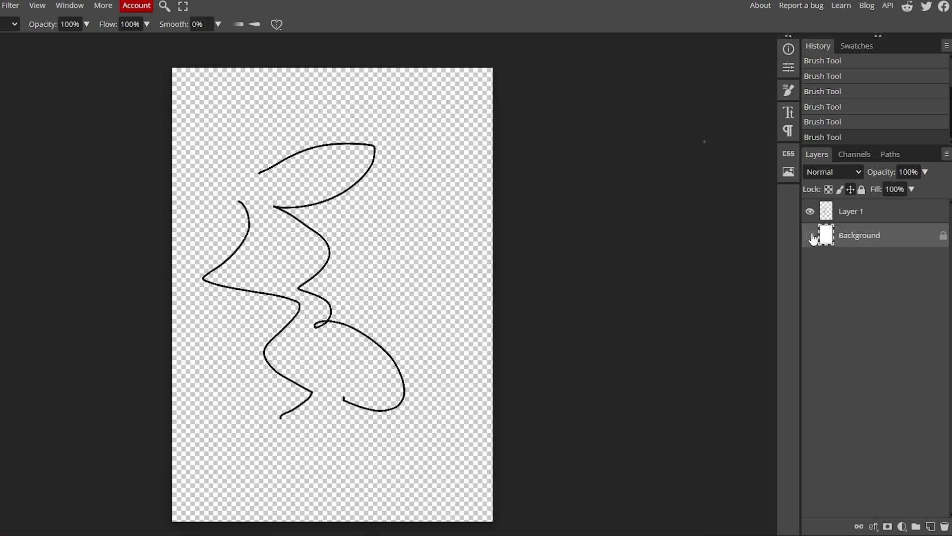
{"action": "left_click", "coordinate": [811, 237]}
{"action": "left_click", "coordinate": [811, 237]}
{"action": "left_click", "coordinate": [811, 237]}
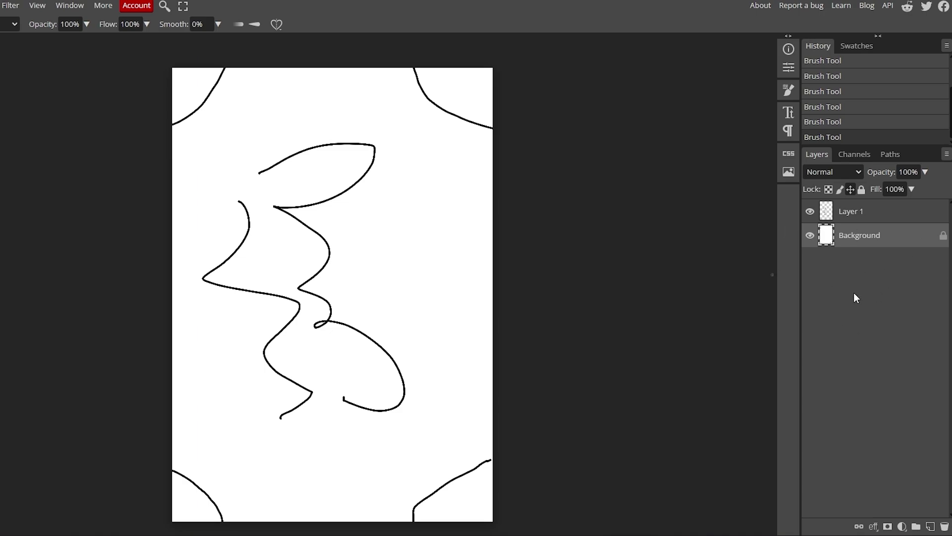
{"action": "left_click", "coordinate": [835, 212]}
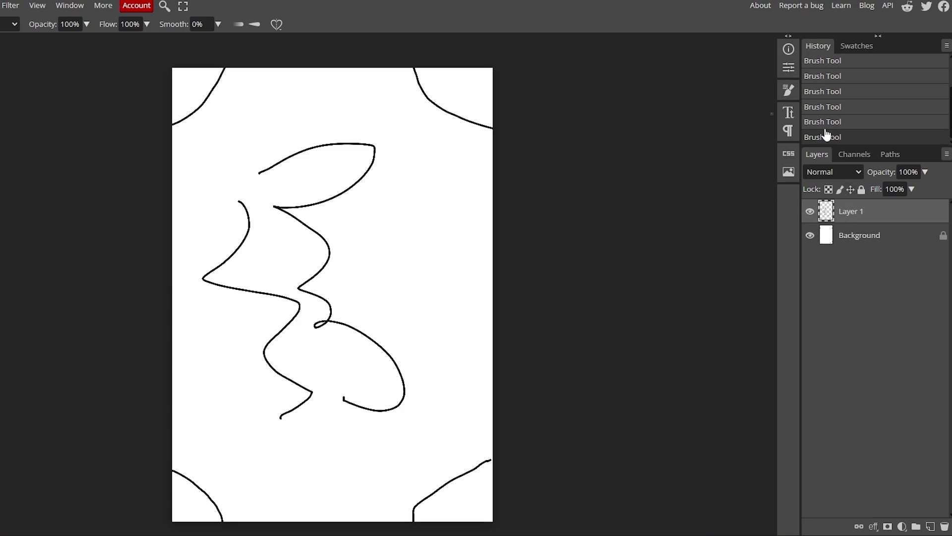
Cycle the side panels through swatches, history and paragraph, ending on Brush settings.
{"action": "scroll", "coordinate": [822, 114], "scroll_direction": "up", "scroll_amount": 2}
{"action": "scroll", "coordinate": [822, 115], "scroll_direction": "down", "scroll_amount": 2}
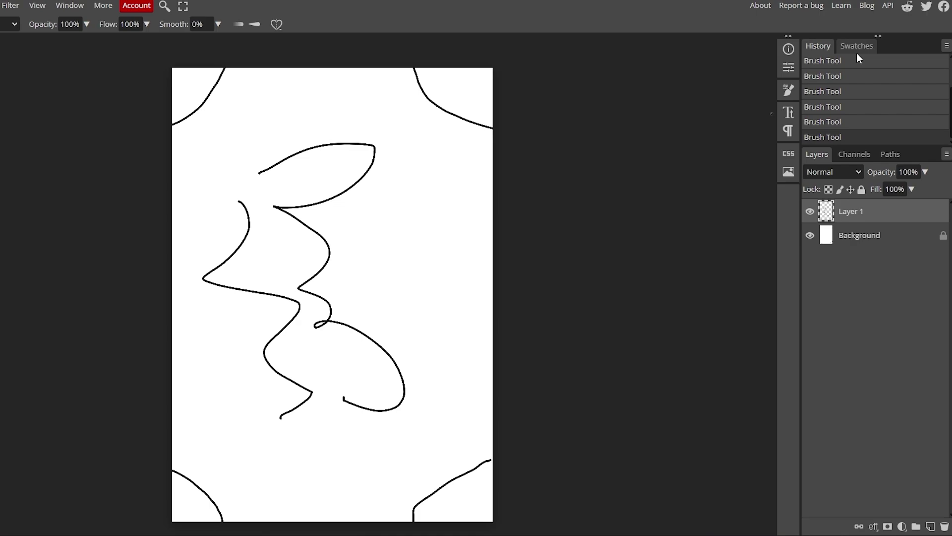
{"action": "left_click", "coordinate": [856, 50]}
{"action": "left_click", "coordinate": [820, 47]}
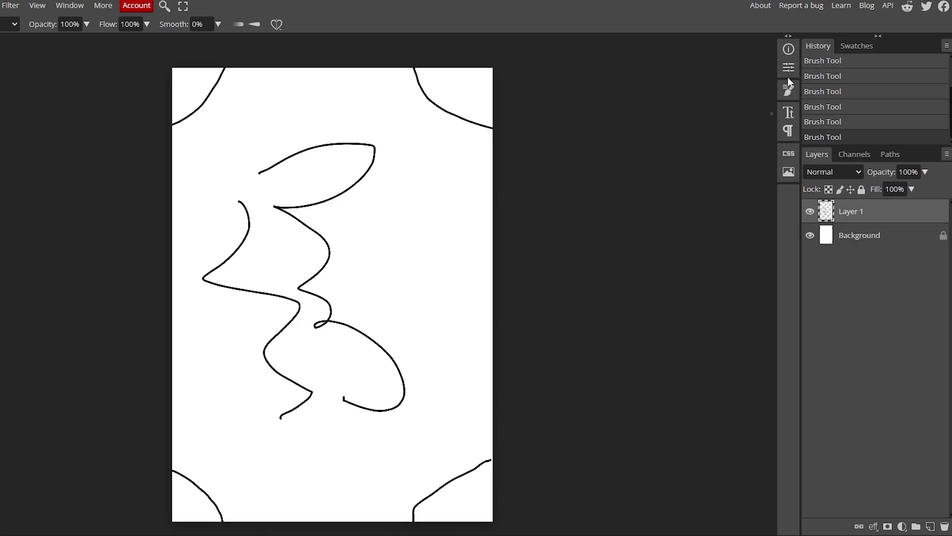
{"action": "left_click", "coordinate": [789, 128]}
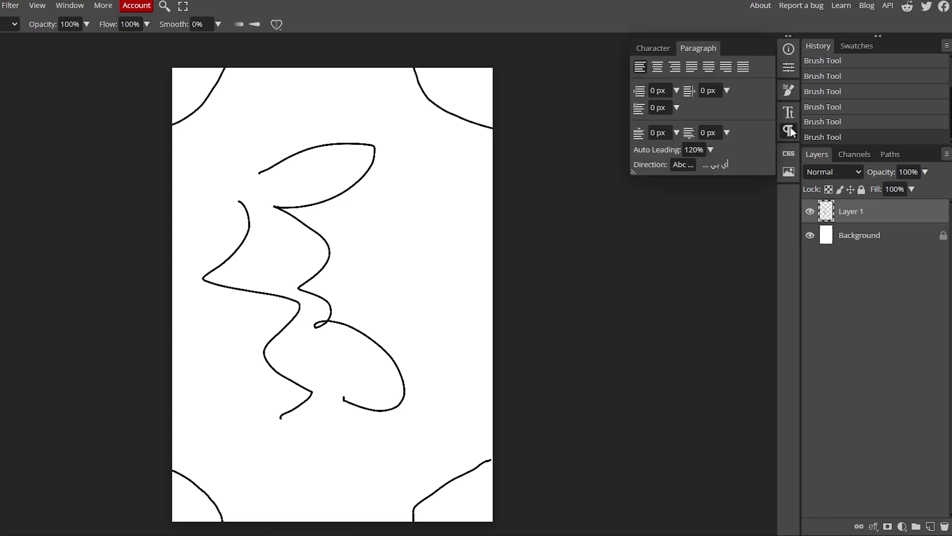
{"action": "left_click", "coordinate": [789, 91]}
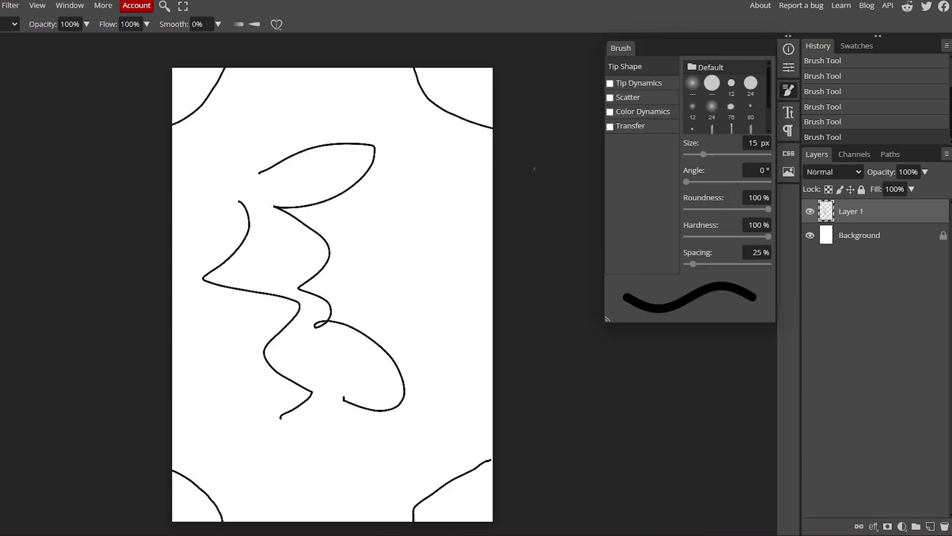
Enable Tip Dynamics and Scatter, set count to 1 without count jitter, and test a stroke.
{"action": "left_click", "coordinate": [610, 83]}
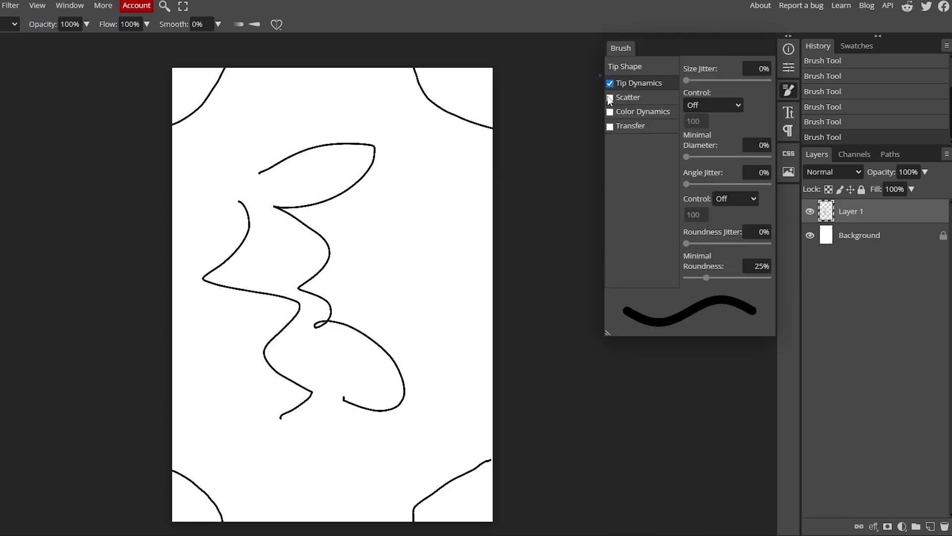
{"action": "left_click", "coordinate": [629, 98]}
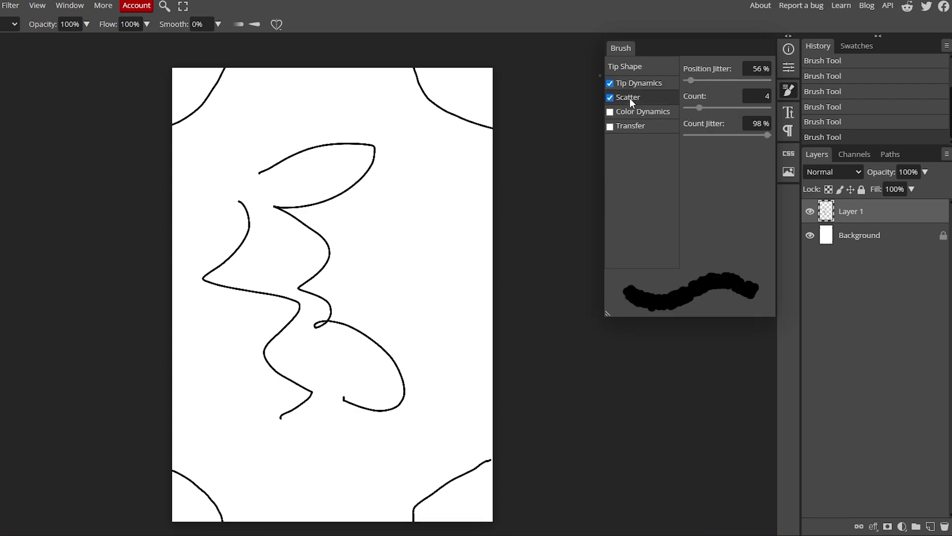
{"action": "mouse_move", "coordinate": [692, 107]}
{"action": "left_mouse_down"}
{"action": "mouse_move", "coordinate": [726, 111]}
{"action": "mouse_move", "coordinate": [687, 110]}
{"action": "left_mouse_up"}
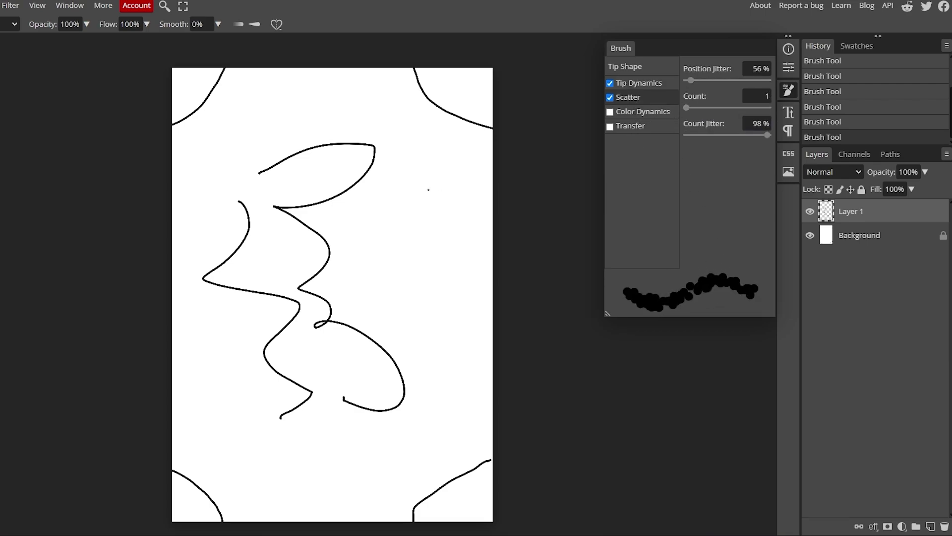
{"action": "mouse_move", "coordinate": [427, 165]}
{"action": "left_mouse_down"}
{"action": "mouse_move", "coordinate": [387, 225]}
{"action": "mouse_move", "coordinate": [380, 278]}
{"action": "mouse_move", "coordinate": [452, 355]}
{"action": "mouse_move", "coordinate": [458, 238]}
{"action": "mouse_move", "coordinate": [425, 184]}
{"action": "left_mouse_up"}
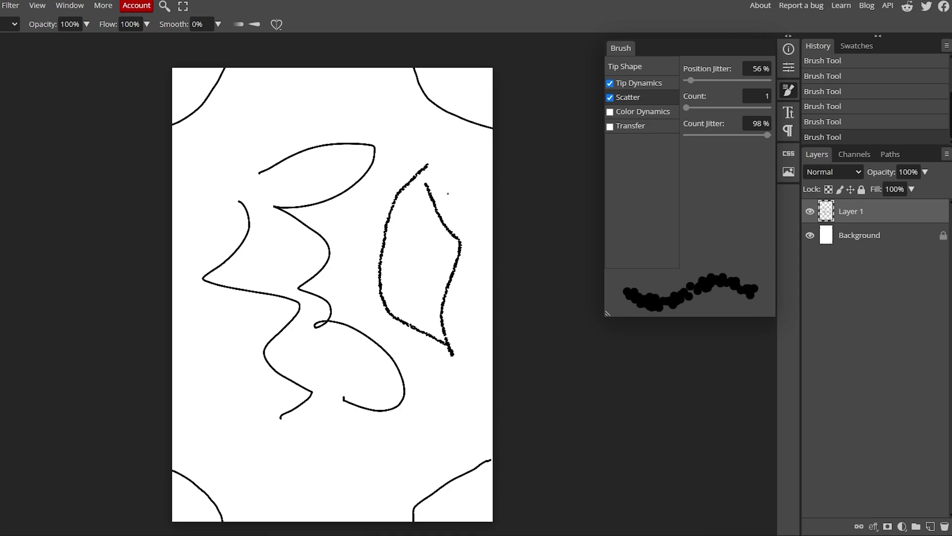
{"action": "left_click_drag", "start_coordinate": [725, 136], "coordinate": [688, 154]}
{"action": "left_click_drag", "start_coordinate": [413, 158], "coordinate": [398, 119]}
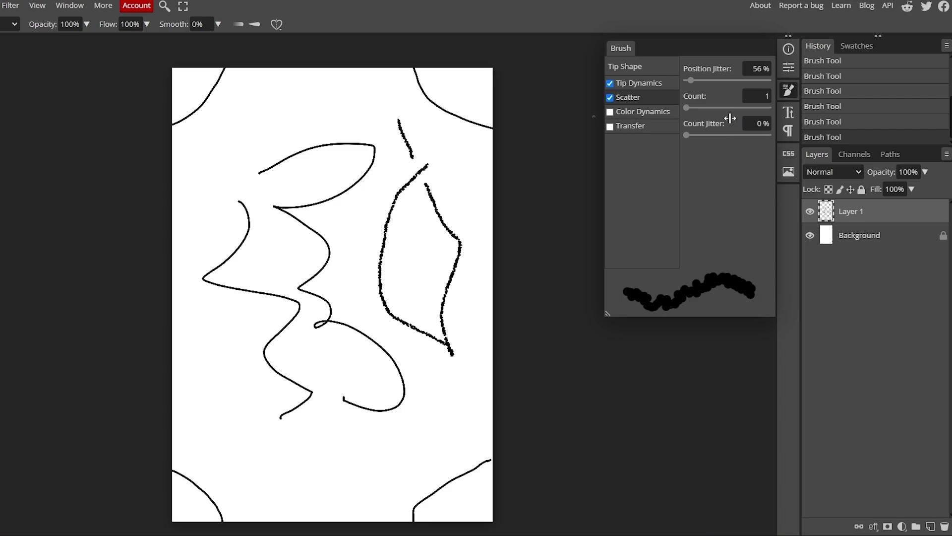
Adjust scatter count and position jitter, drawing a thick top stroke and long left-side strokes.
{"action": "left_click_drag", "start_coordinate": [687, 109], "coordinate": [775, 119]}
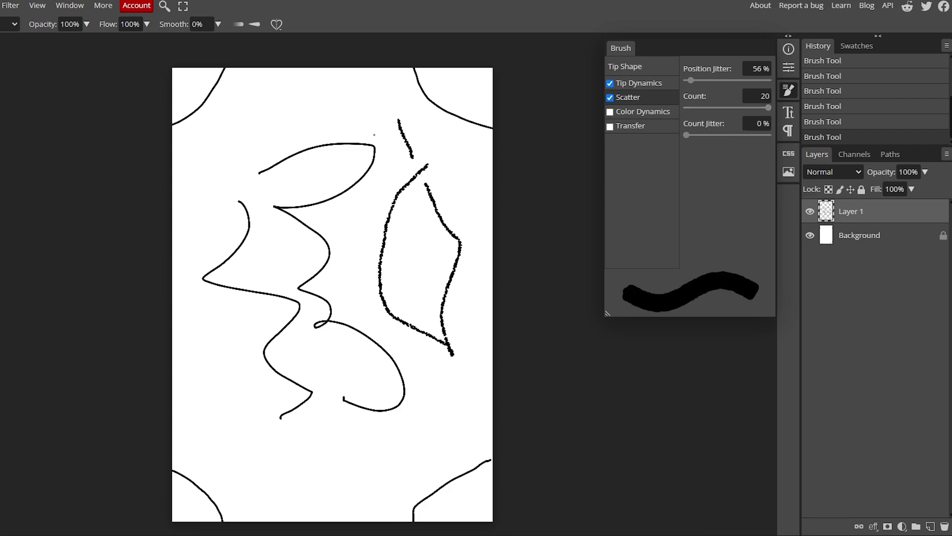
{"action": "left_click_drag", "start_coordinate": [365, 106], "coordinate": [283, 98]}
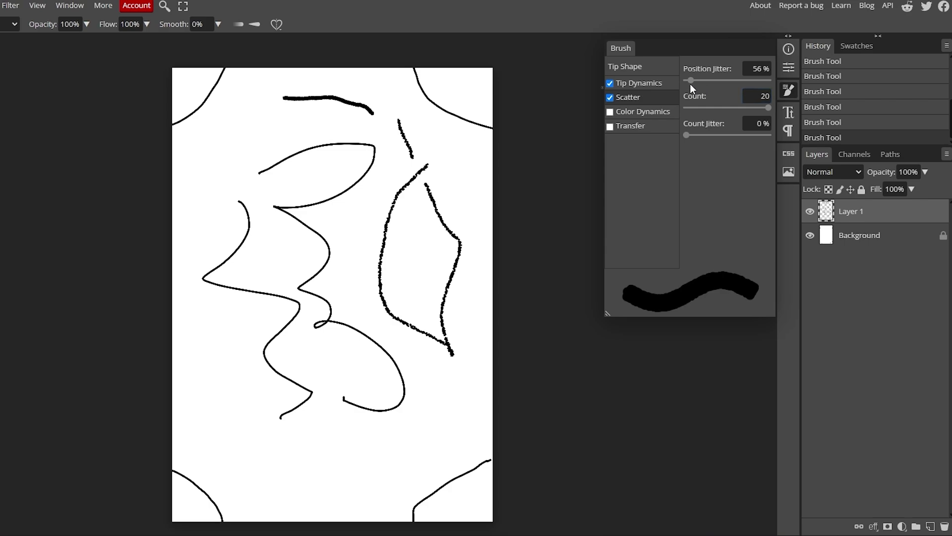
{"action": "mouse_move", "coordinate": [691, 80]}
{"action": "left_mouse_down"}
{"action": "mouse_move", "coordinate": [706, 80]}
{"action": "mouse_move", "coordinate": [602, 94]}
{"action": "left_mouse_up"}
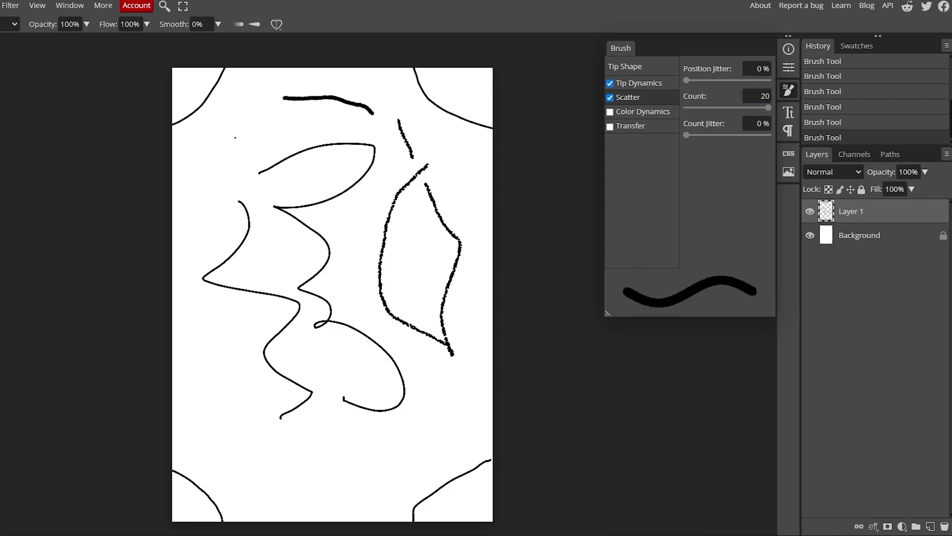
{"action": "left_click_drag", "start_coordinate": [236, 113], "coordinate": [211, 147]}
{"action": "left_click_drag", "start_coordinate": [768, 107], "coordinate": [686, 107]}
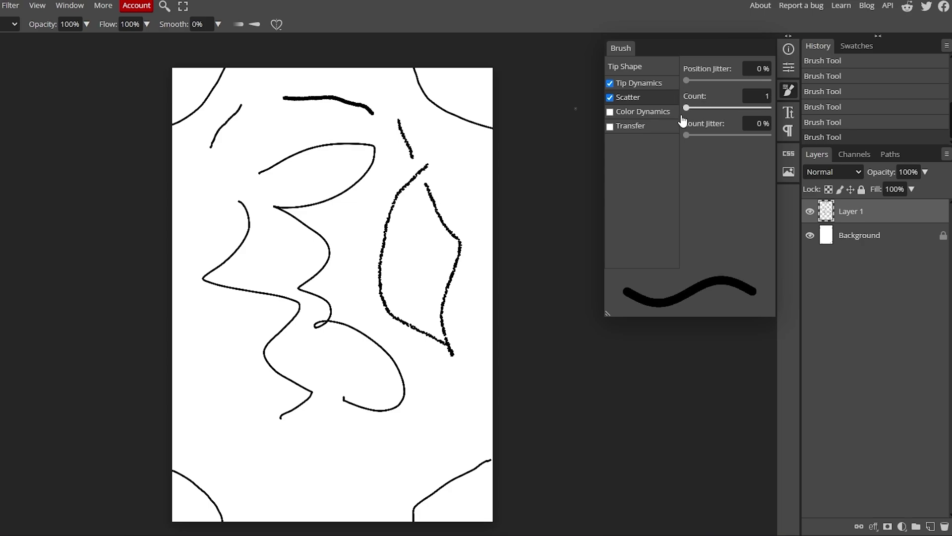
{"action": "mouse_move", "coordinate": [268, 134]}
{"action": "left_mouse_down"}
{"action": "mouse_move", "coordinate": [222, 142]}
{"action": "mouse_move", "coordinate": [201, 236]}
{"action": "left_mouse_up"}
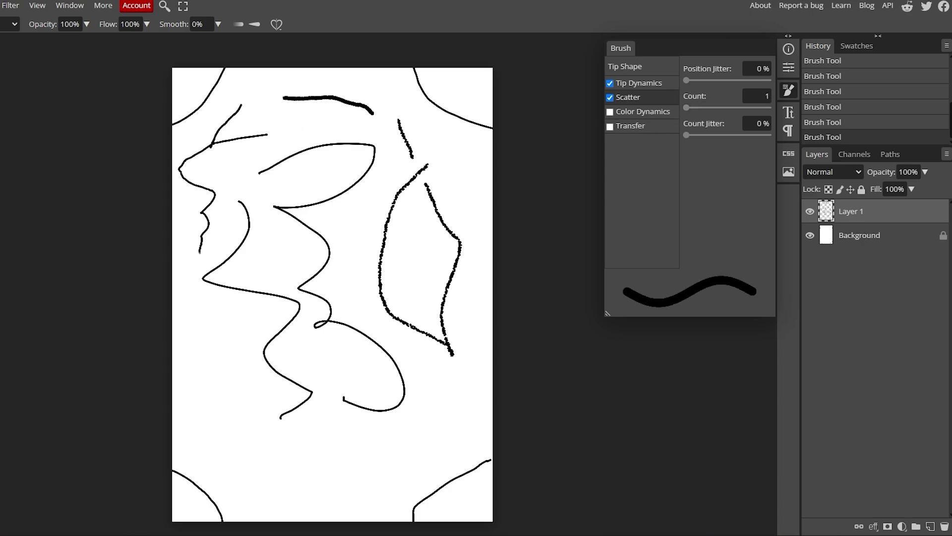
{"action": "left_click_drag", "start_coordinate": [197, 285], "coordinate": [194, 312]}
Turn off Scatter, set 1% minimal roundness with size Fade, and draw faded test marks.
{"action": "left_click", "coordinate": [611, 97]}
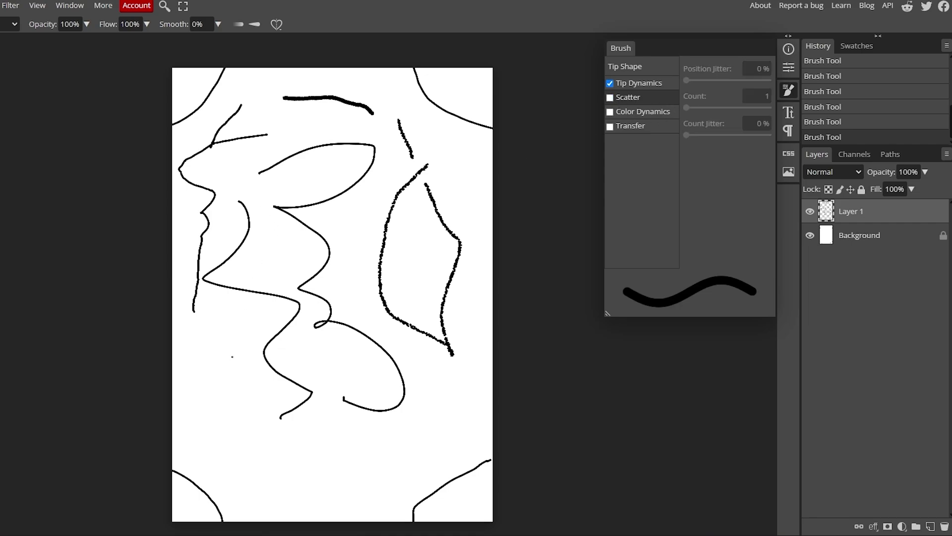
{"action": "left_click_drag", "start_coordinate": [233, 357], "coordinate": [239, 409]}
{"action": "left_click_drag", "start_coordinate": [493, 280], "coordinate": [471, 310]}
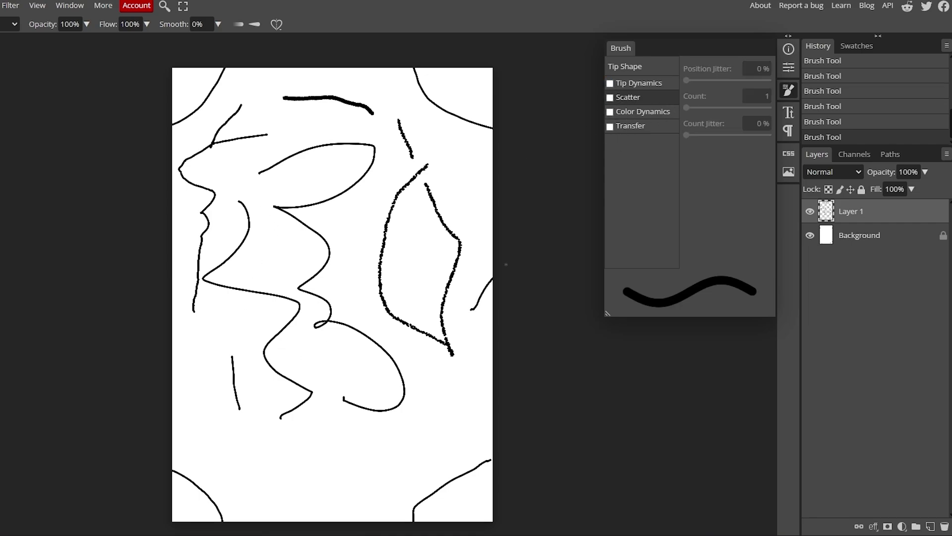
{"action": "left_click", "coordinate": [614, 84]}
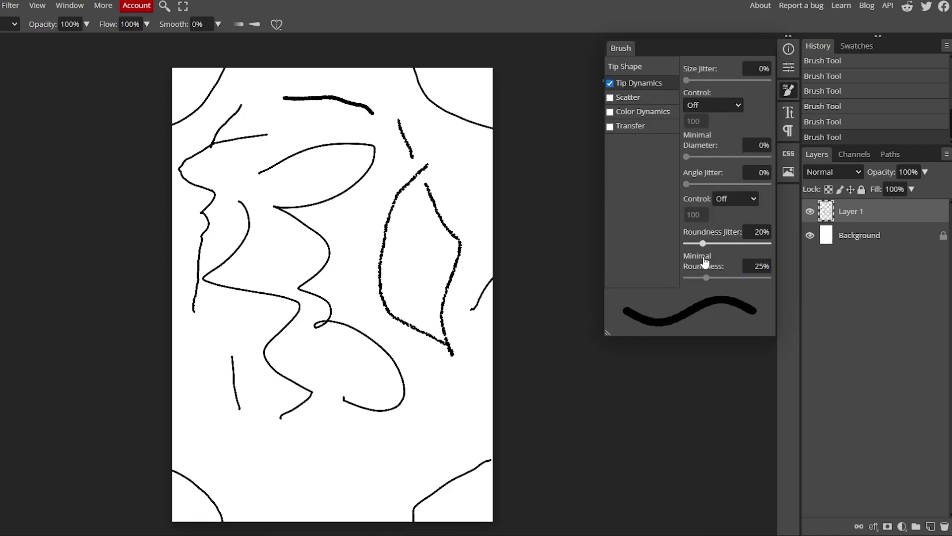
{"action": "left_click_drag", "start_coordinate": [707, 282], "coordinate": [653, 285]}
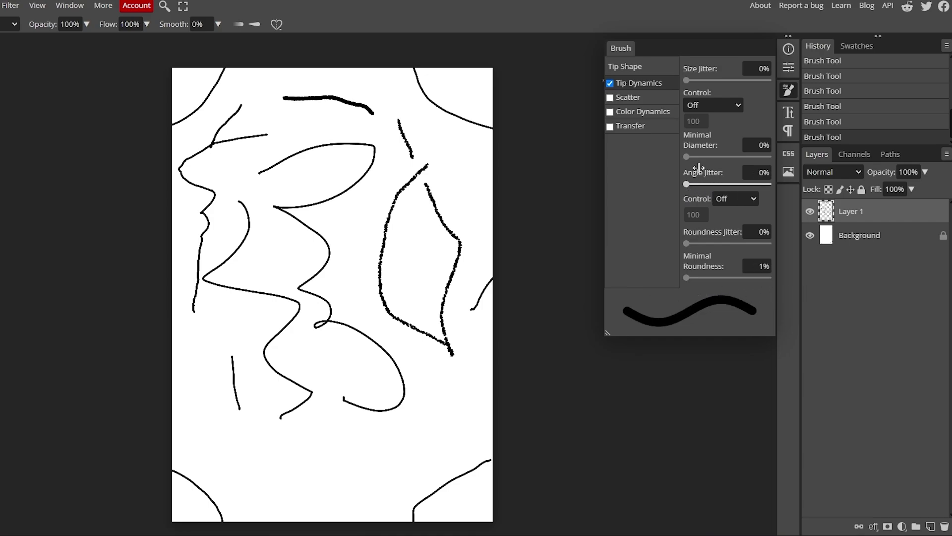
{"action": "left_click", "coordinate": [706, 106]}
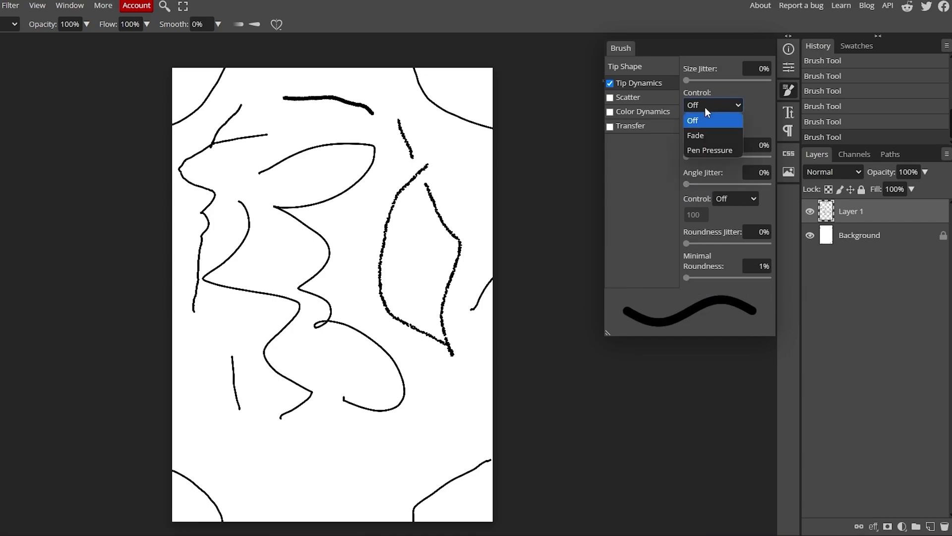
{"action": "left_click", "coordinate": [712, 133]}
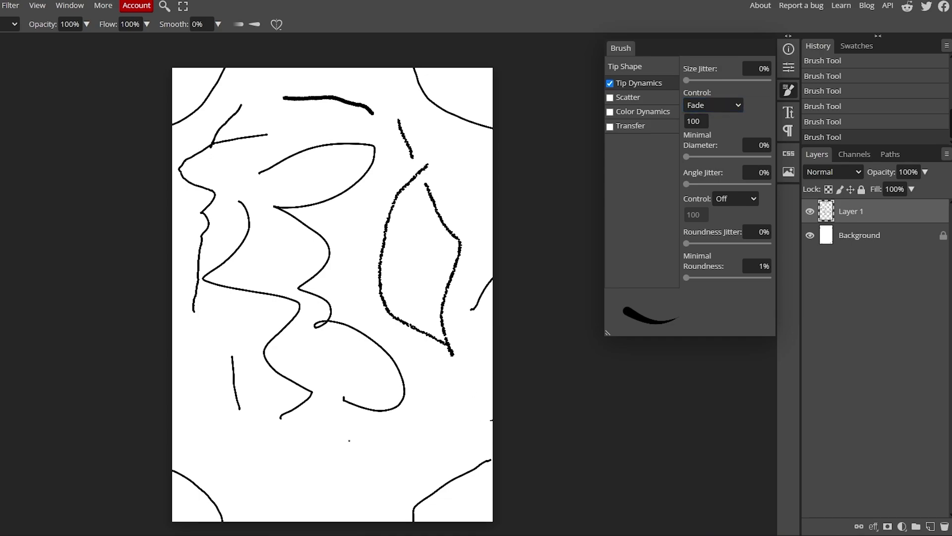
{"action": "left_click_drag", "start_coordinate": [410, 450], "coordinate": [424, 448]}
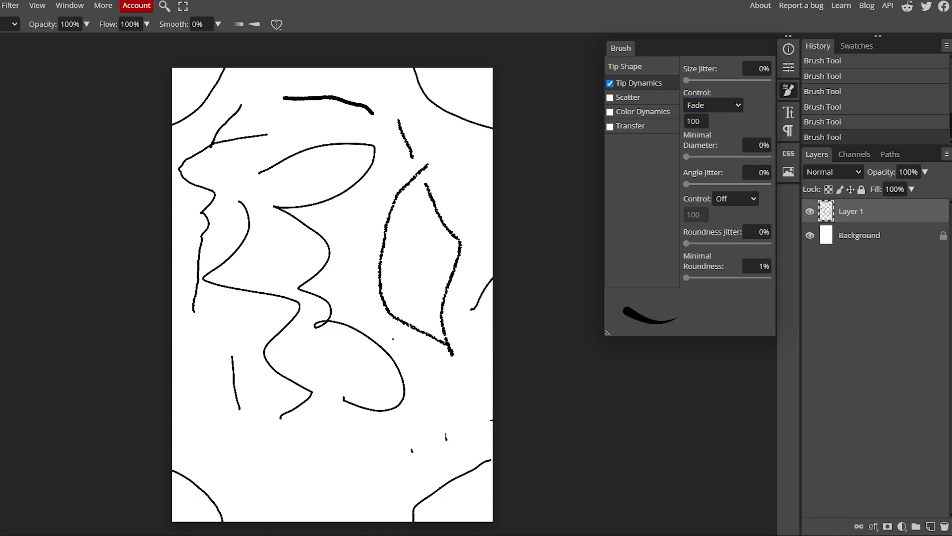
{"action": "left_click_drag", "start_coordinate": [406, 302], "coordinate": [407, 307]}
{"action": "left_click_drag", "start_coordinate": [438, 335], "coordinate": [439, 339]}
Set minimal diameter to 62%, turn size control off, and raise size jitter to 60%.
{"action": "left_click_drag", "start_coordinate": [700, 158], "coordinate": [738, 158]}
{"action": "left_click", "coordinate": [714, 105]}
{"action": "left_click", "coordinate": [713, 150]}
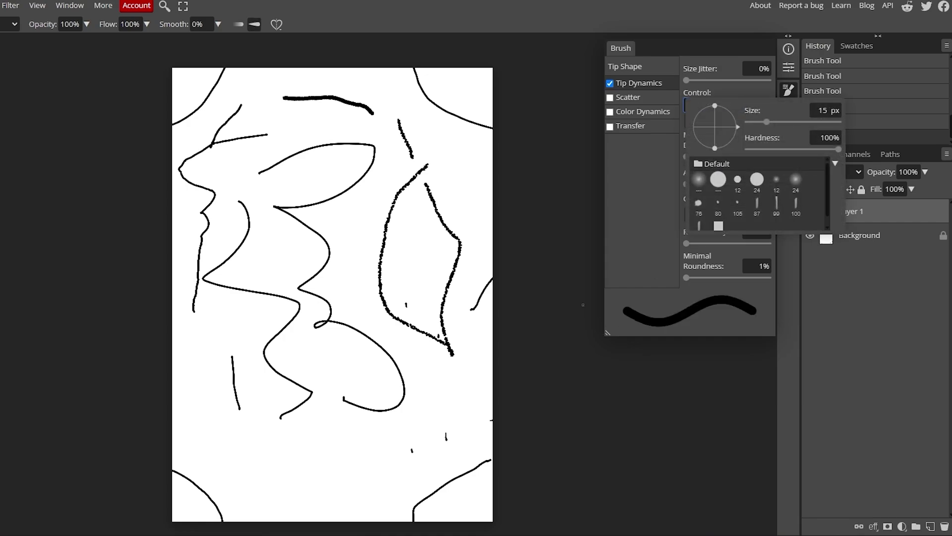
{"action": "left_click", "coordinate": [645, 276]}
{"action": "left_click", "coordinate": [713, 105]}
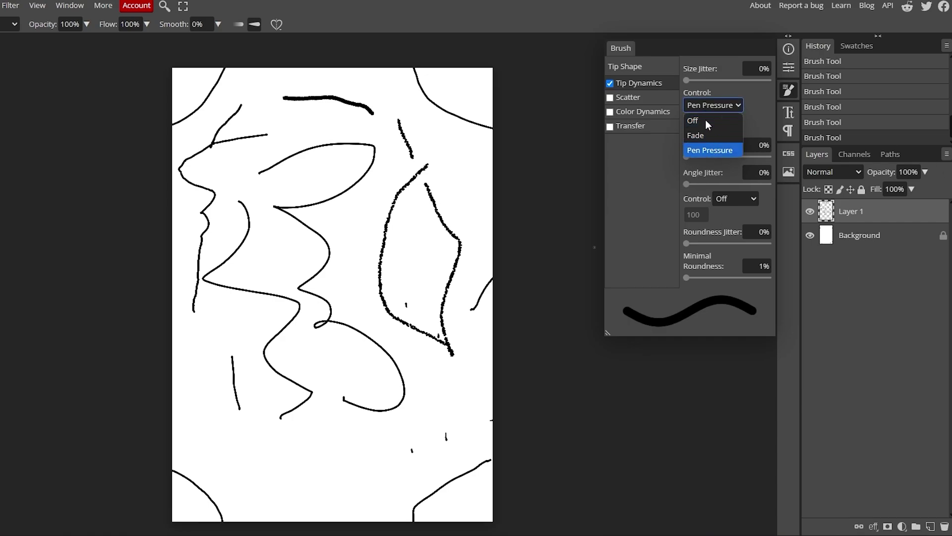
{"action": "left_click", "coordinate": [697, 135]}
{"action": "left_click", "coordinate": [717, 105]}
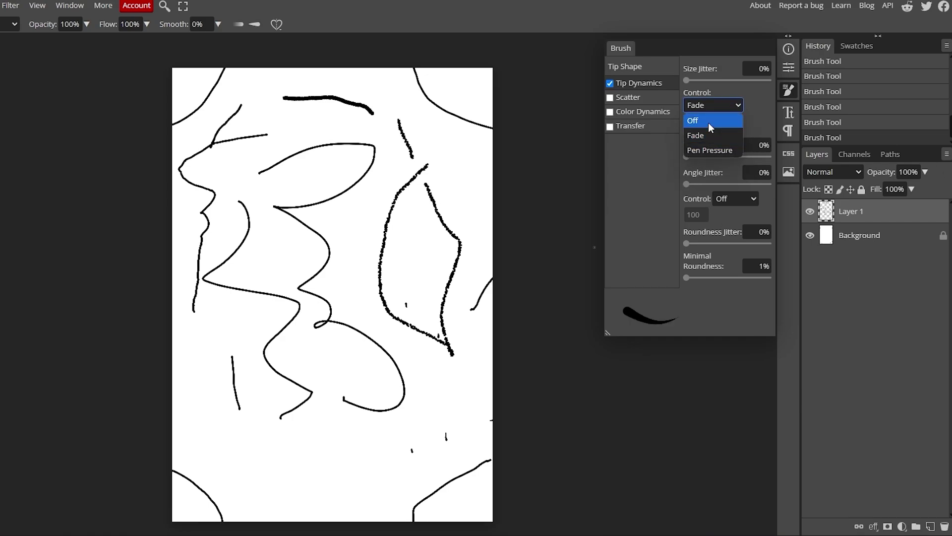
{"action": "left_click", "coordinate": [709, 124]}
{"action": "mouse_move", "coordinate": [715, 81]}
{"action": "left_mouse_down"}
{"action": "mouse_move", "coordinate": [670, 91]}
{"action": "mouse_move", "coordinate": [767, 80]}
{"action": "mouse_move", "coordinate": [640, 119]}
{"action": "left_mouse_up"}
Turn off Tip Dynamics, enable Color Dynamics and Transfer, and show the image Gallery panel.
{"action": "left_click", "coordinate": [610, 83]}
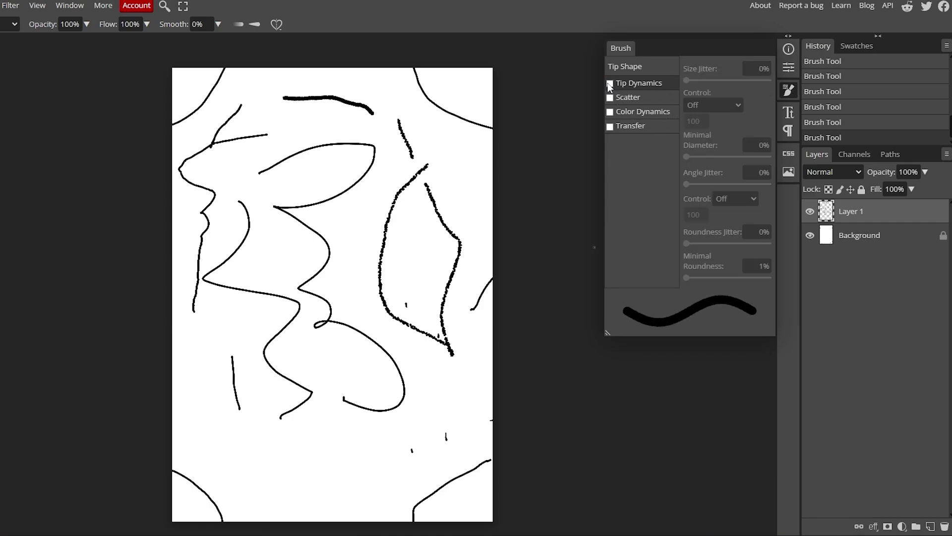
{"action": "left_click", "coordinate": [627, 112]}
{"action": "left_click", "coordinate": [610, 126]}
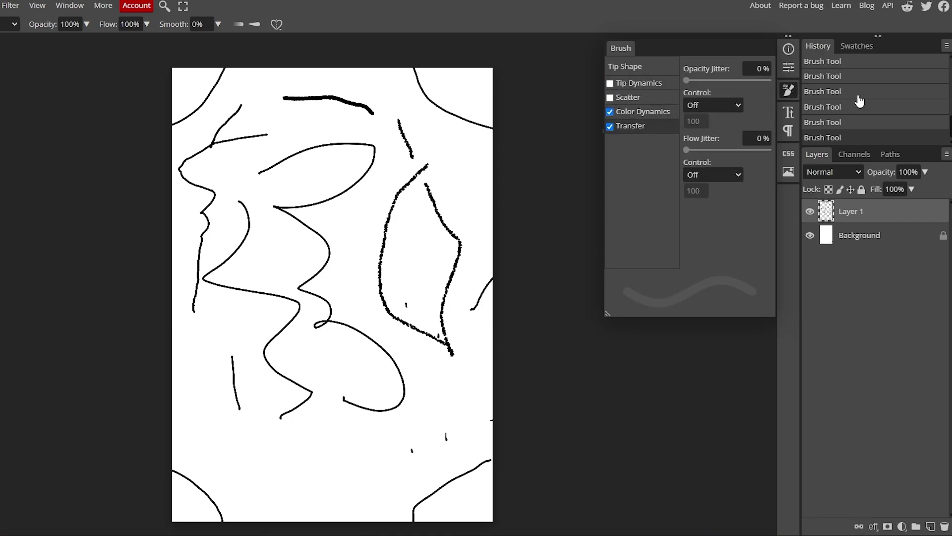
{"action": "left_click", "coordinate": [790, 112]}
{"action": "left_click", "coordinate": [789, 131]}
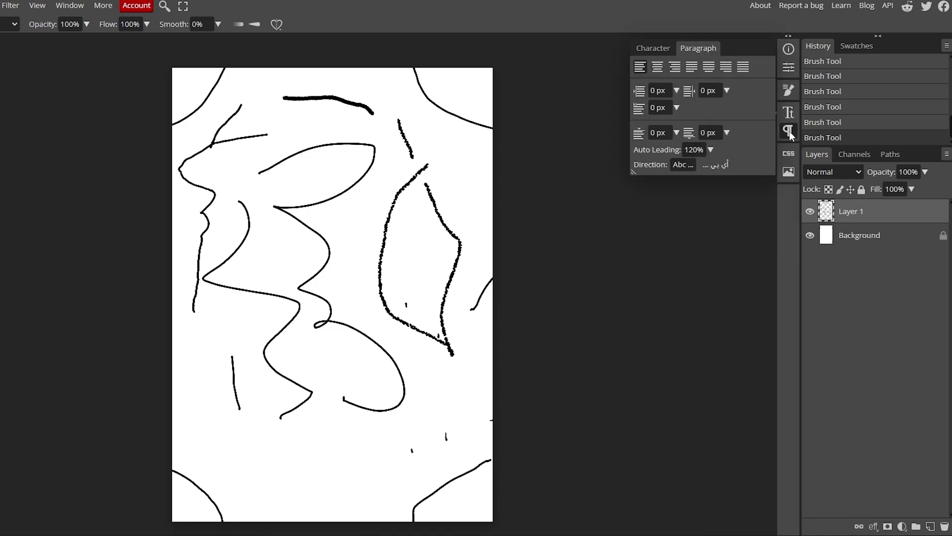
{"action": "left_click", "coordinate": [789, 132]}
{"action": "left_click", "coordinate": [789, 131]}
{"action": "left_click", "coordinate": [789, 131]}
{"action": "left_click", "coordinate": [789, 172]}
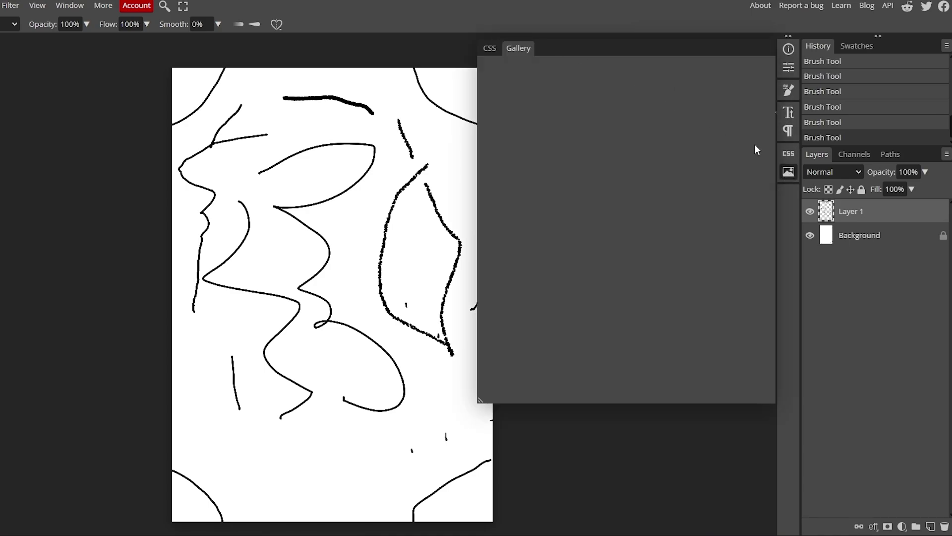
Place a gallery photo and delete its duplicate layer.
{"action": "scroll", "coordinate": [646, 169], "scroll_direction": "down", "scroll_amount": 5}
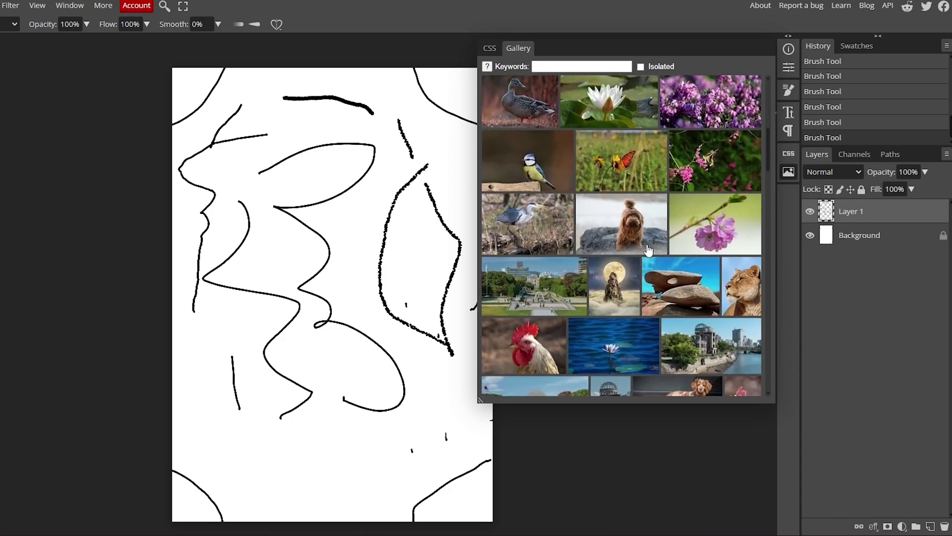
{"action": "left_click", "coordinate": [625, 242]}
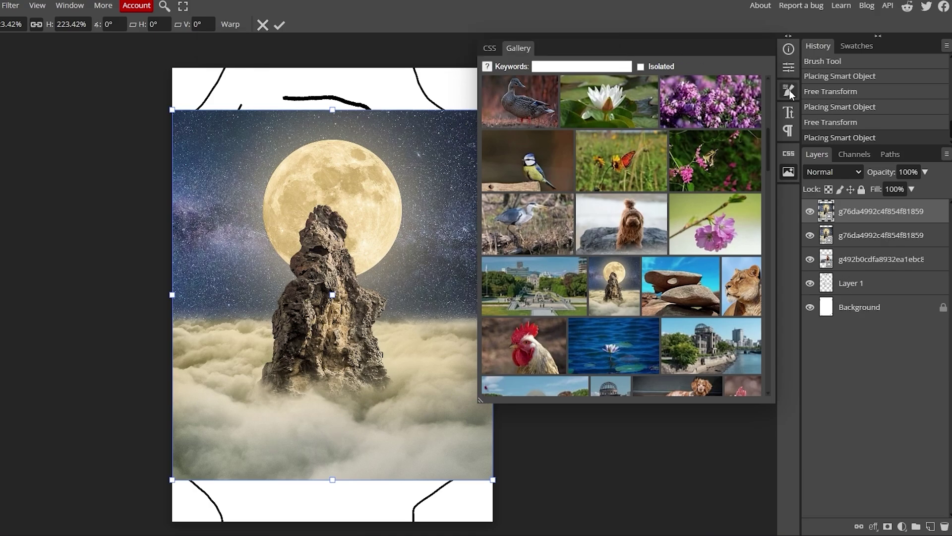
{"action": "left_click", "coordinate": [853, 243]}
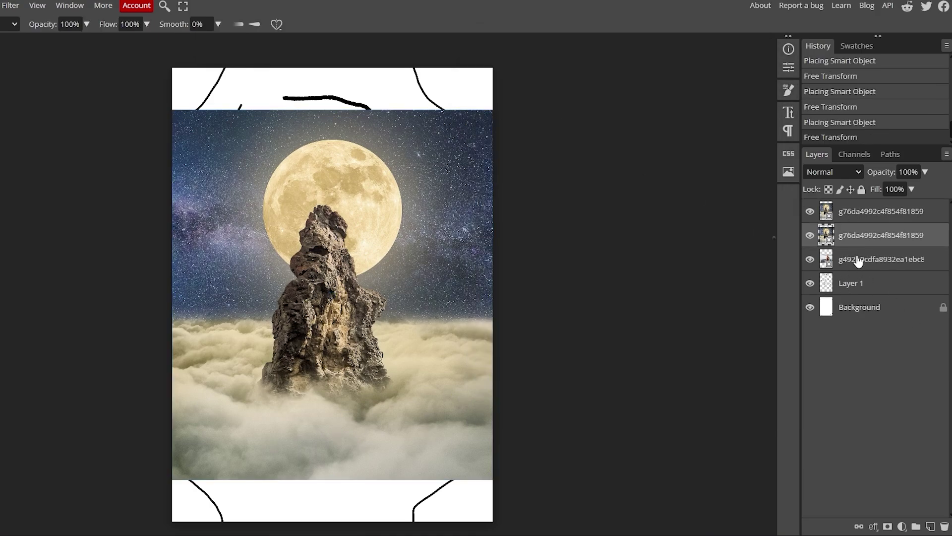
{"action": "left_click", "coordinate": [945, 526]}
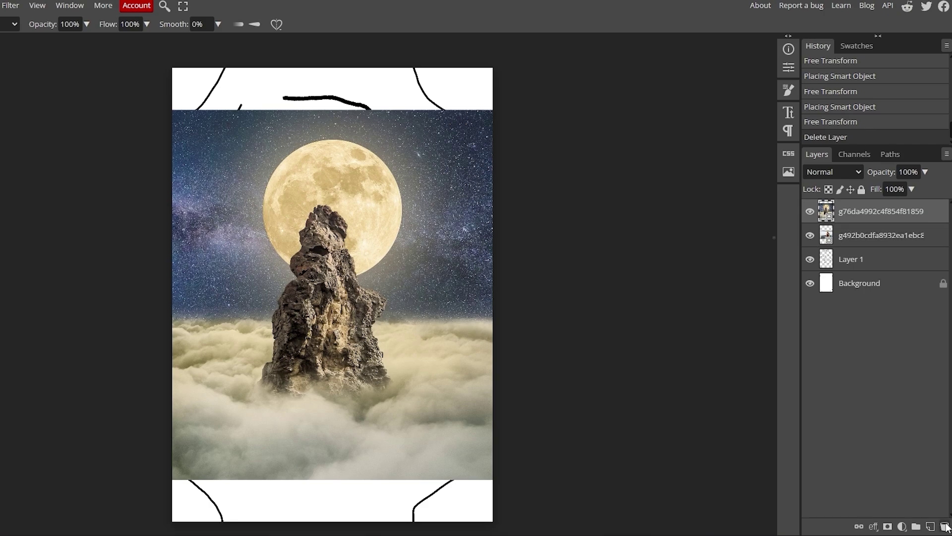
Hide the lower photo layer, keep the top photo visible, and brush the canvas to trigger the rasterize prompt.
{"action": "left_click", "coordinate": [844, 244]}
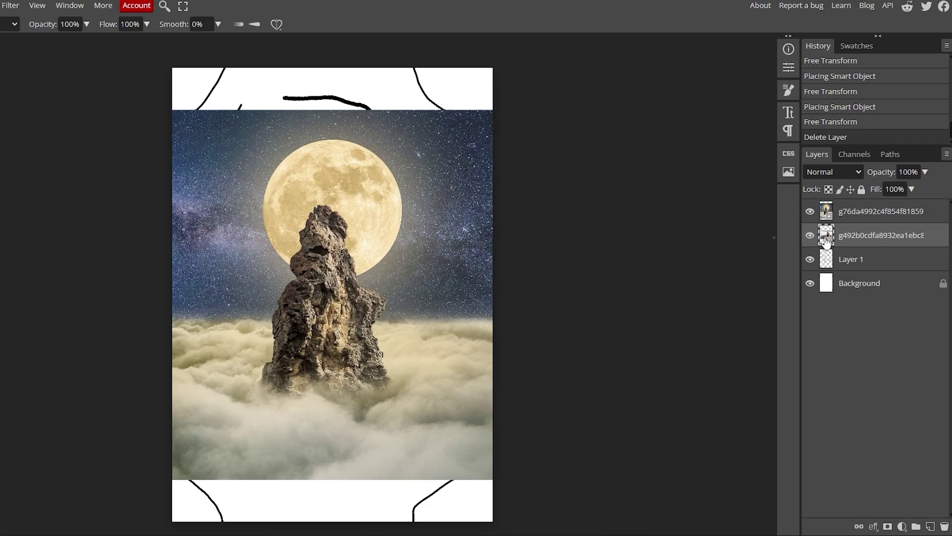
{"action": "left_click", "coordinate": [810, 211]}
{"action": "left_click", "coordinate": [810, 236]}
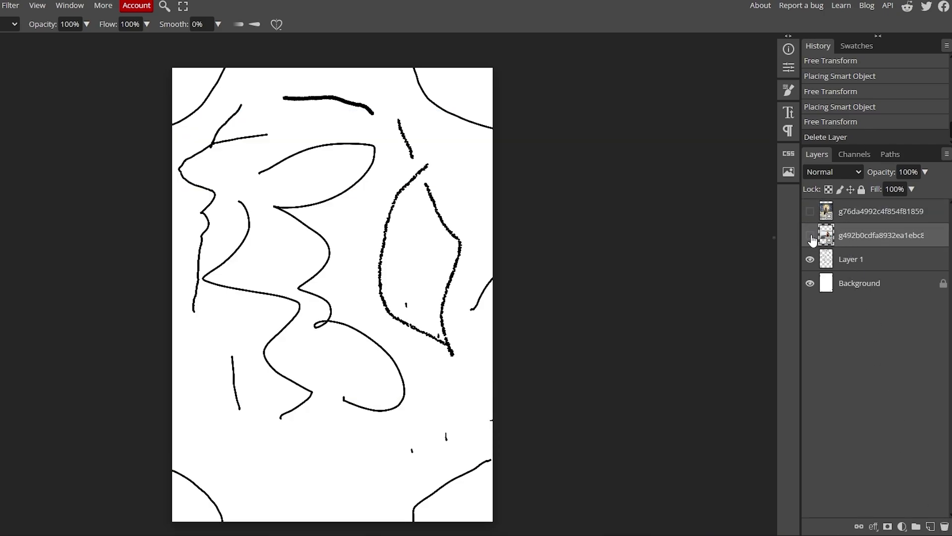
{"action": "left_click", "coordinate": [810, 212]}
{"action": "left_click", "coordinate": [365, 83]}
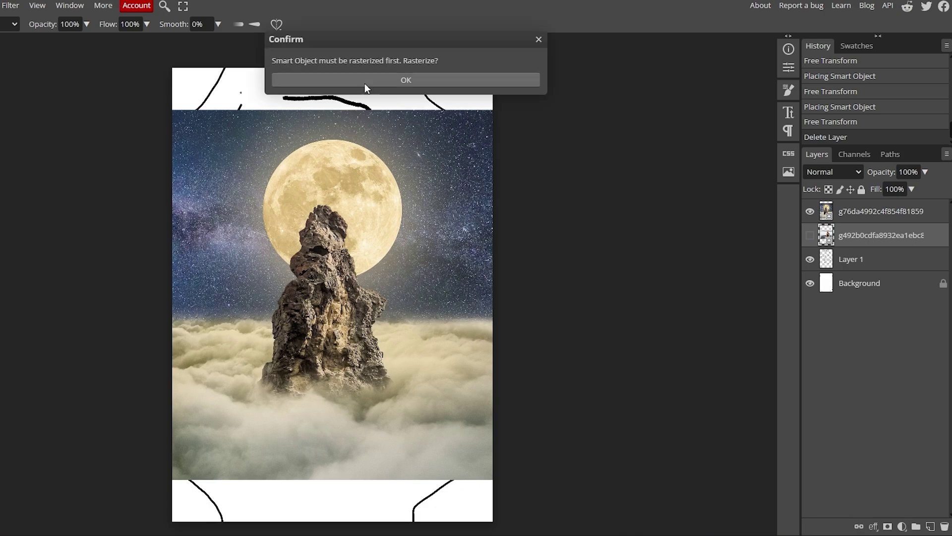
Dismiss the rasterize prompt, pan the canvas slightly and rotate the view about 4°.
{"action": "left_click", "coordinate": [539, 42]}
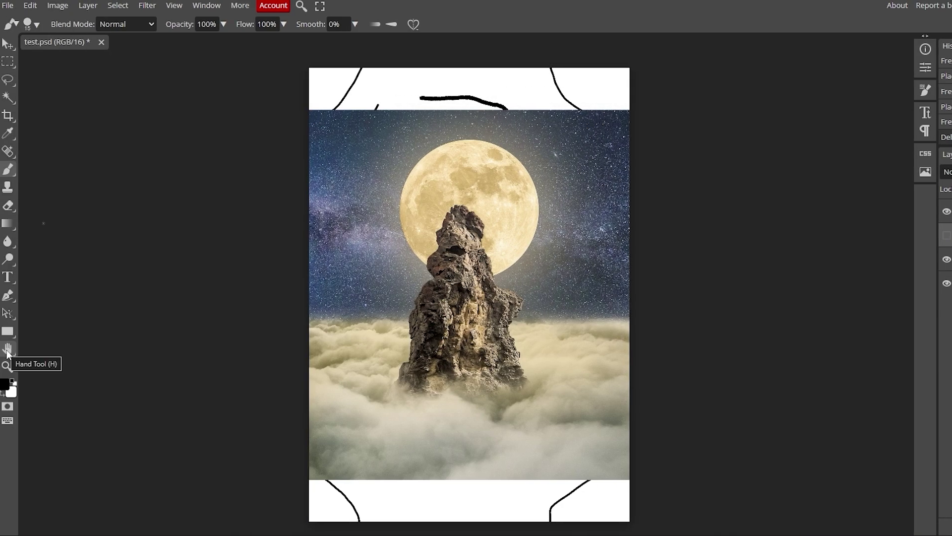
{"action": "left_click", "coordinate": [7, 350]}
{"action": "left_click_drag", "start_coordinate": [493, 304], "coordinate": [527, 307]}
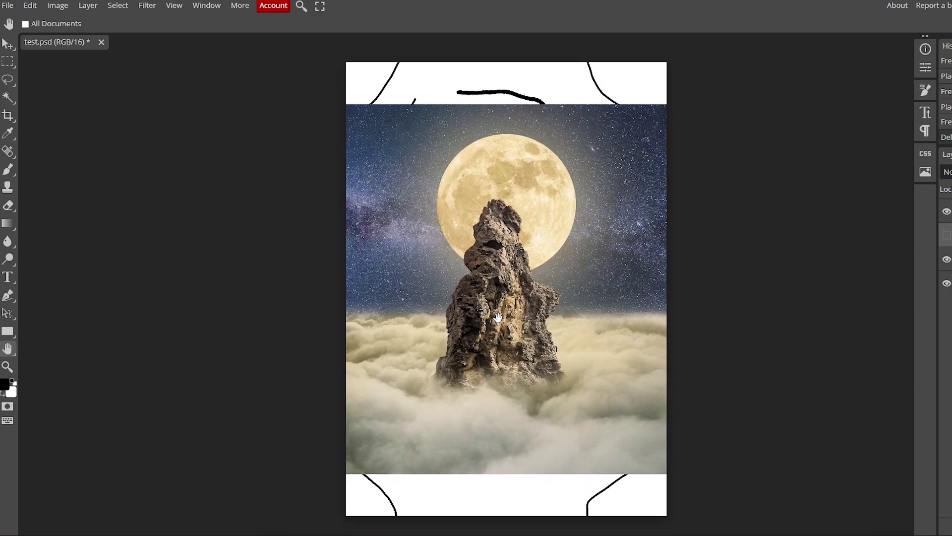
{"action": "right_click", "coordinate": [14, 354]}
{"action": "left_click", "coordinate": [66, 365]}
{"action": "mouse_move", "coordinate": [538, 375]}
{"action": "left_mouse_down"}
{"action": "mouse_move", "coordinate": [521, 378]}
{"action": "mouse_move", "coordinate": [541, 379]}
{"action": "left_mouse_up"}
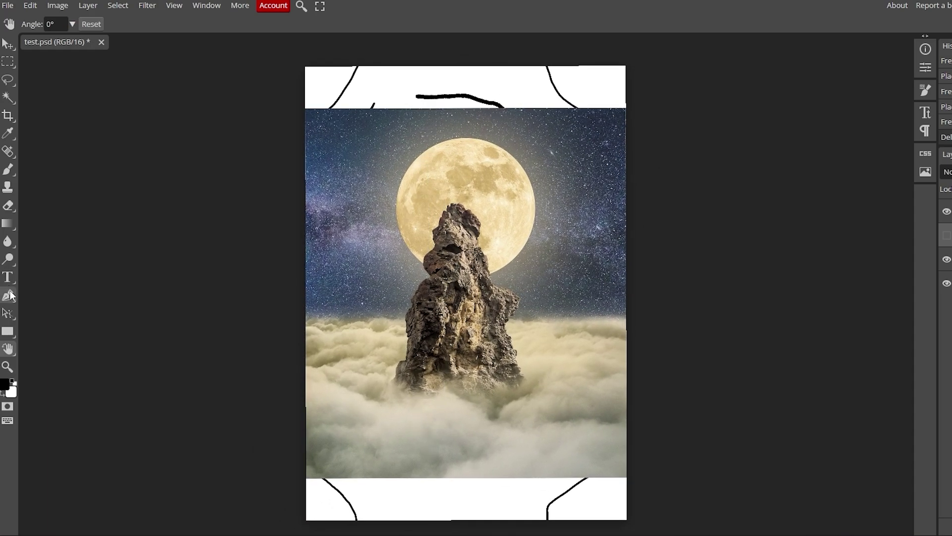
{"action": "left_click", "coordinate": [7, 295]}
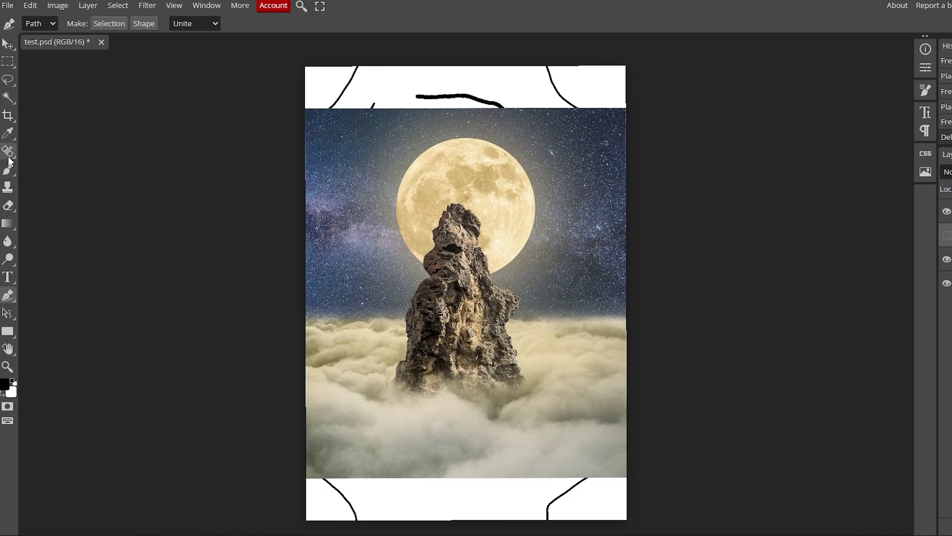
Draw a trial freehand lasso selection around the moon, shift it, then deselect with Ctrl+D.
{"action": "key", "text": "o"}
{"action": "left_click", "coordinate": [4, 88]}
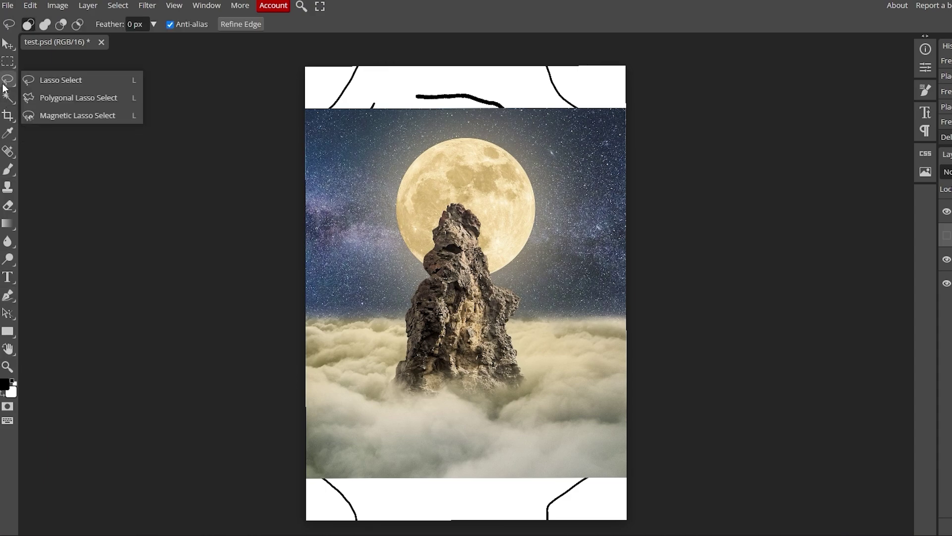
{"action": "left_click", "coordinate": [9, 82]}
{"action": "left_click", "coordinate": [9, 82]}
{"action": "left_click", "coordinate": [52, 79]}
{"action": "mouse_move", "coordinate": [411, 130]}
{"action": "left_mouse_down"}
{"action": "mouse_move", "coordinate": [488, 227]}
{"action": "mouse_move", "coordinate": [489, 255]}
{"action": "mouse_move", "coordinate": [435, 301]}
{"action": "left_mouse_up"}
{"action": "left_click_drag", "start_coordinate": [391, 135], "coordinate": [544, 272]}
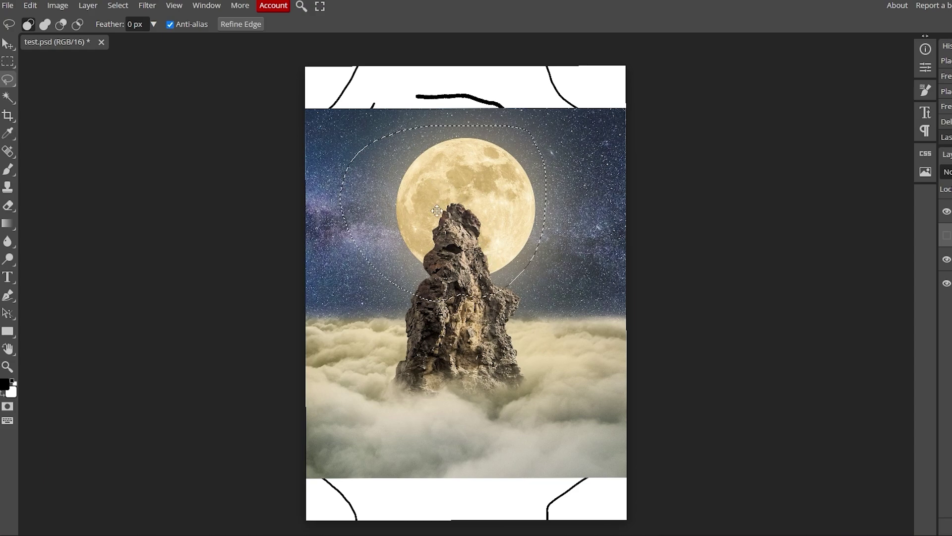
{"action": "mouse_move", "coordinate": [469, 210]}
{"action": "left_mouse_down"}
{"action": "mouse_move", "coordinate": [466, 237]}
{"action": "mouse_move", "coordinate": [469, 204]}
{"action": "left_mouse_up"}
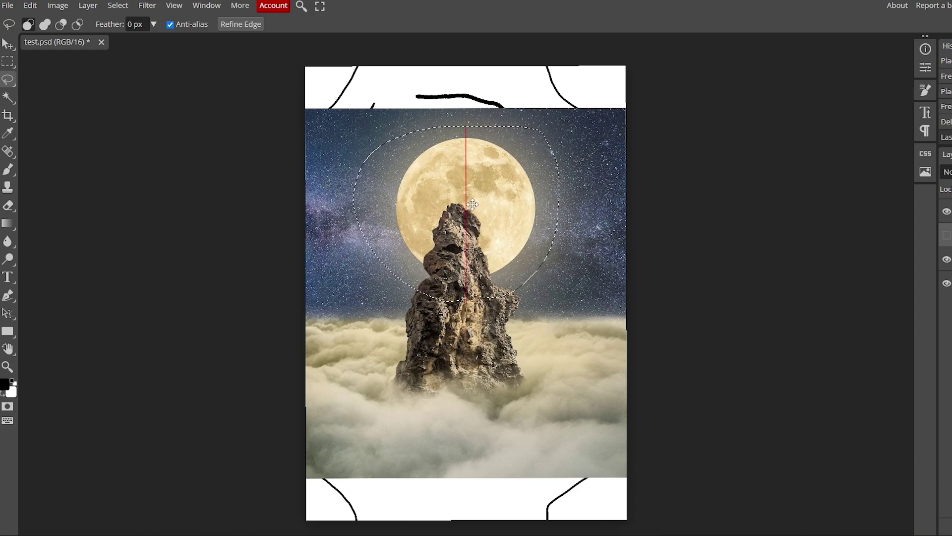
{"action": "key", "text": "ctrl+d"}
Switch to Magnetic Lasso Select and start the outline at the moon's left edge.
{"action": "right_click", "coordinate": [9, 85]}
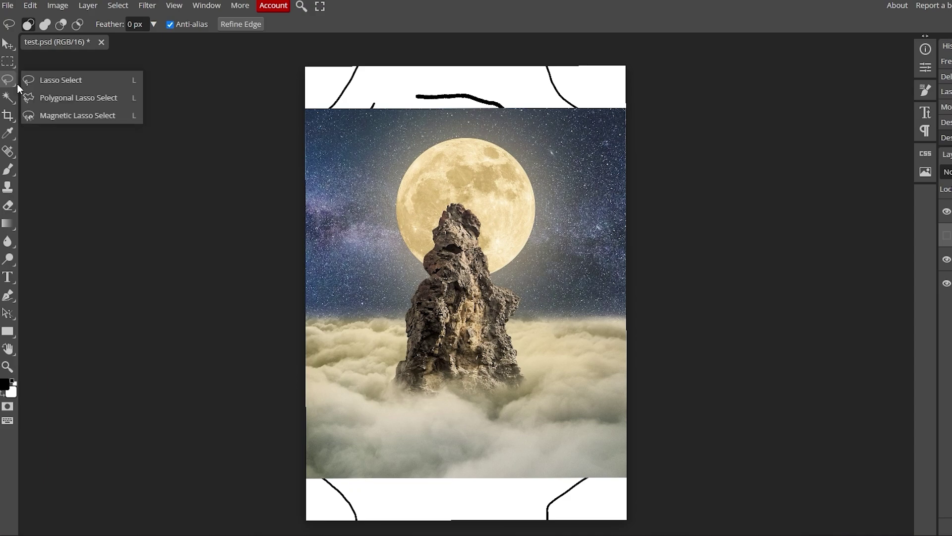
{"action": "left_click", "coordinate": [63, 117]}
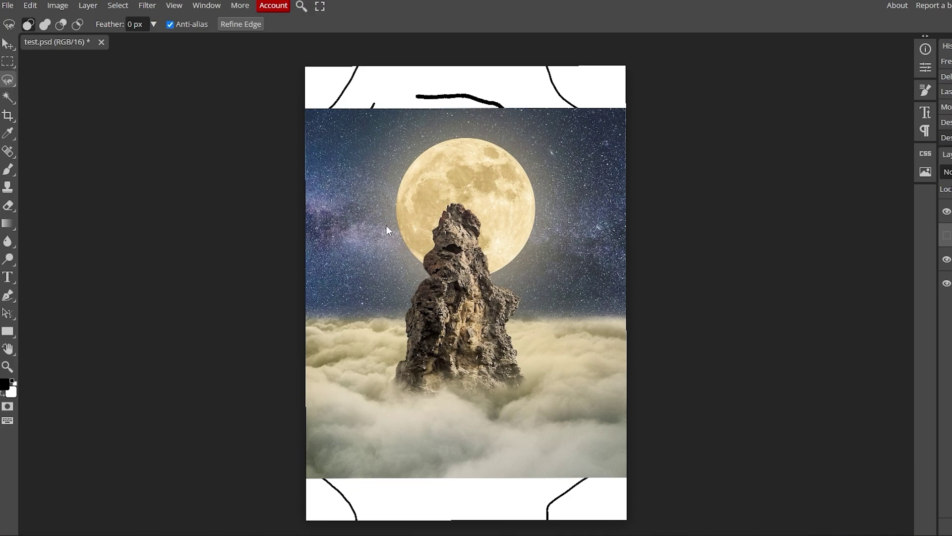
{"action": "left_click", "coordinate": [353, 165]}
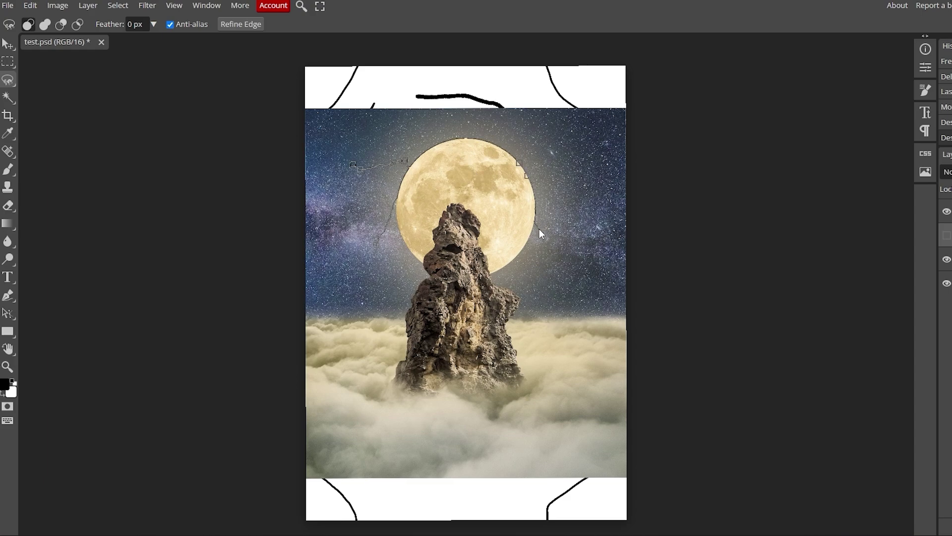
Finish the magnetic outline around the moon into a selection and nudge it slightly right.
{"action": "scroll", "coordinate": [509, 234], "scroll_direction": "up", "scroll_amount": 5}
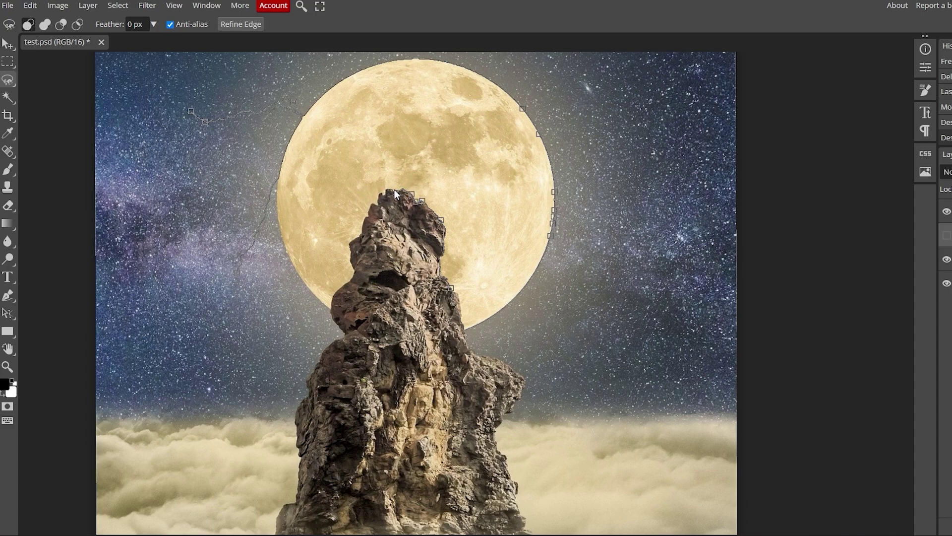
{"action": "scroll", "coordinate": [383, 192], "scroll_direction": "up", "scroll_amount": 5}
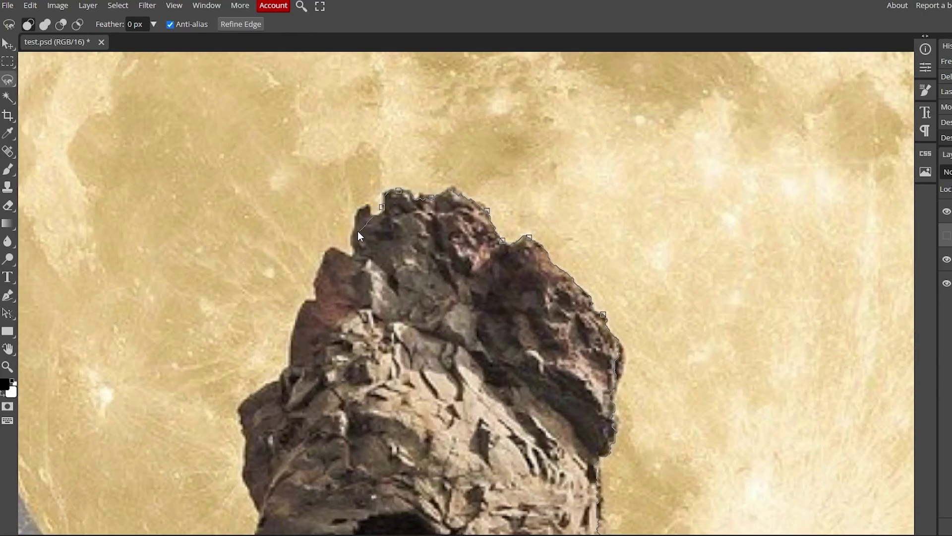
{"action": "scroll", "coordinate": [352, 227], "scroll_direction": "down", "scroll_amount": 6}
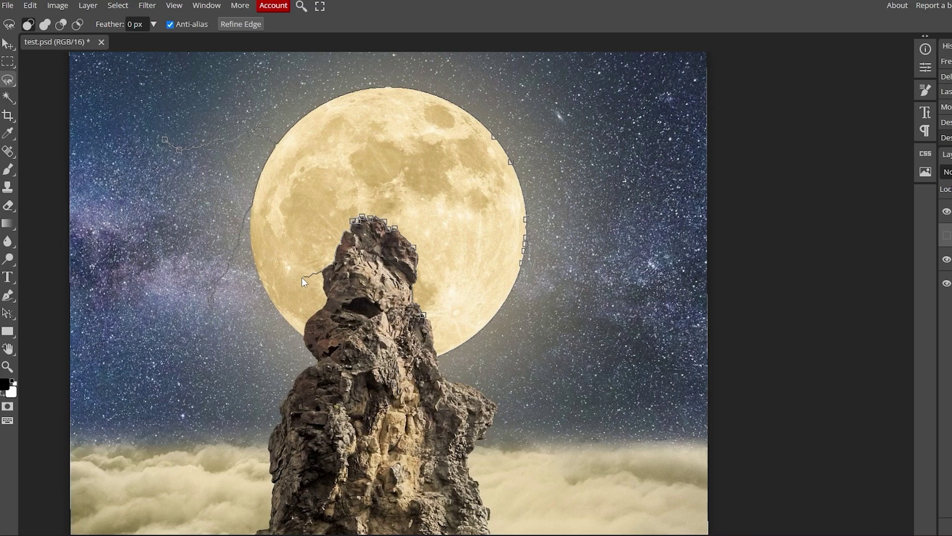
{"action": "double_click", "coordinate": [255, 284]}
{"action": "key", "text": "ctrl+d"}
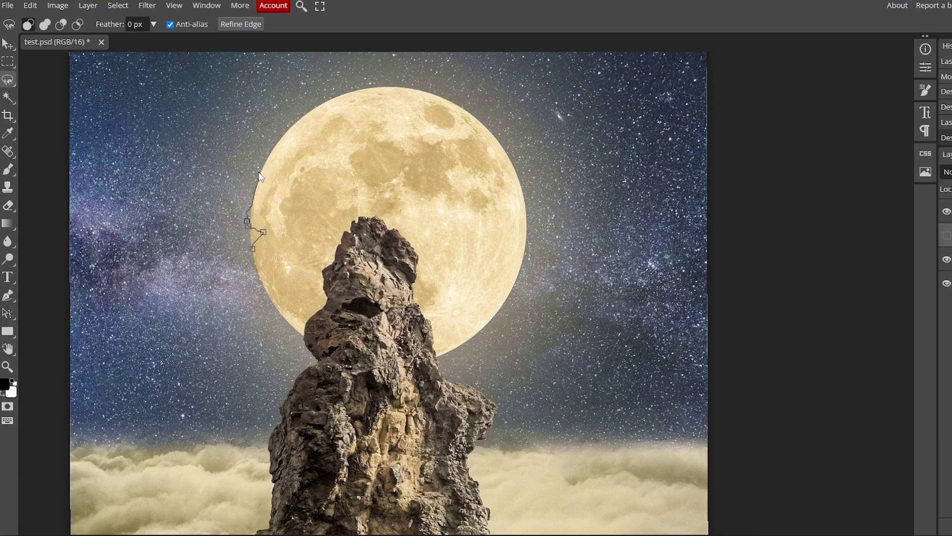
{"action": "key", "text": "ctrl+z"}
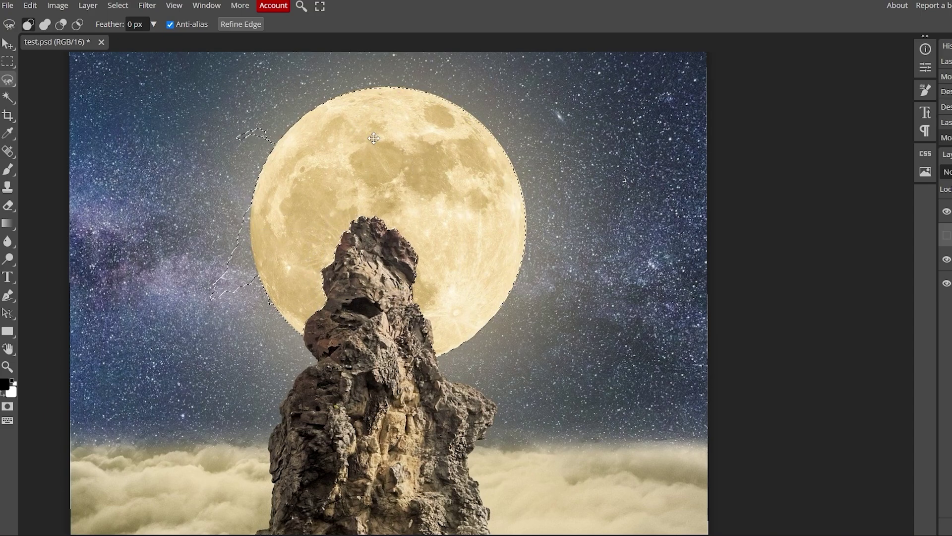
{"action": "left_click_drag", "start_coordinate": [369, 142], "coordinate": [375, 141]}
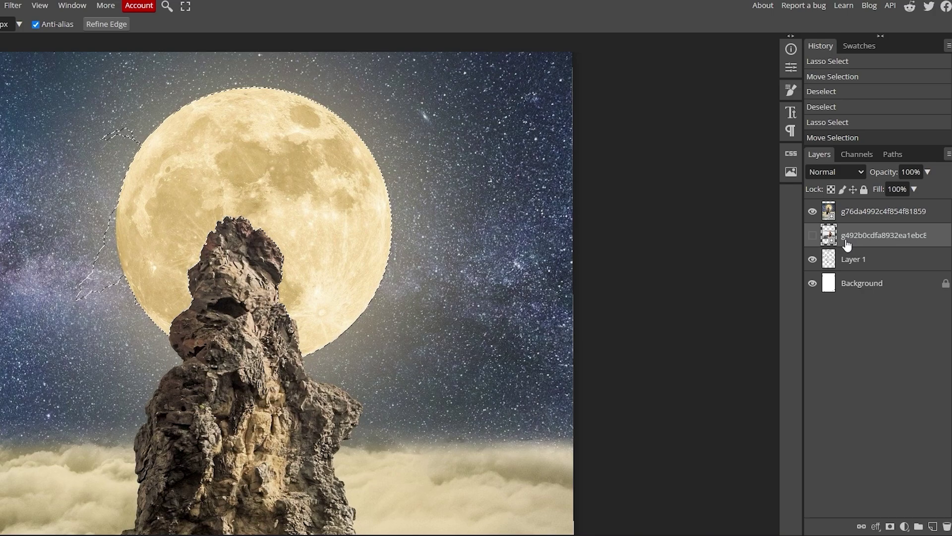
Hide the moon photo layer to reveal the black-stroke drawing and zoom out over the page.
{"action": "left_click", "coordinate": [946, 212]}
{"action": "left_click", "coordinate": [946, 212]}
{"action": "left_click", "coordinate": [946, 212]}
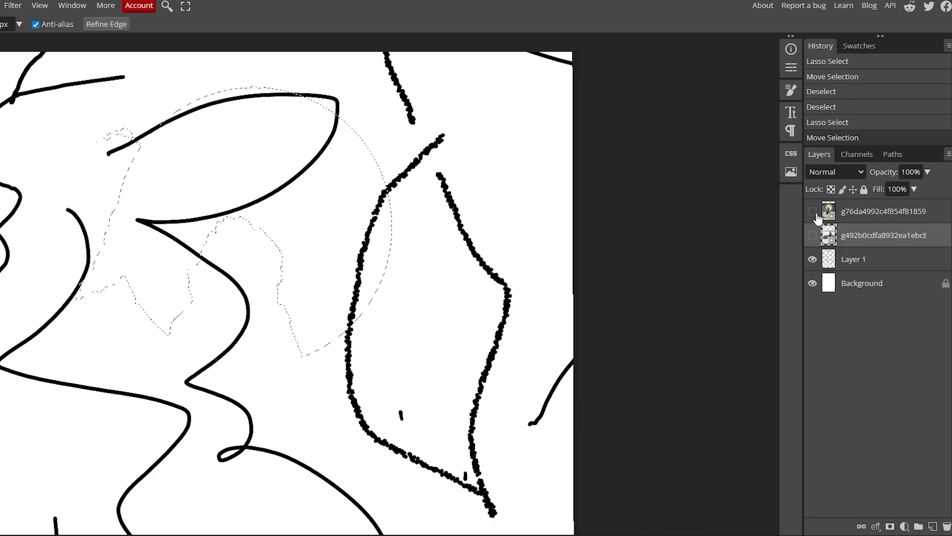
{"action": "left_click", "coordinate": [349, 208]}
{"action": "scroll", "coordinate": [349, 208], "scroll_direction": "down", "scroll_amount": 5}
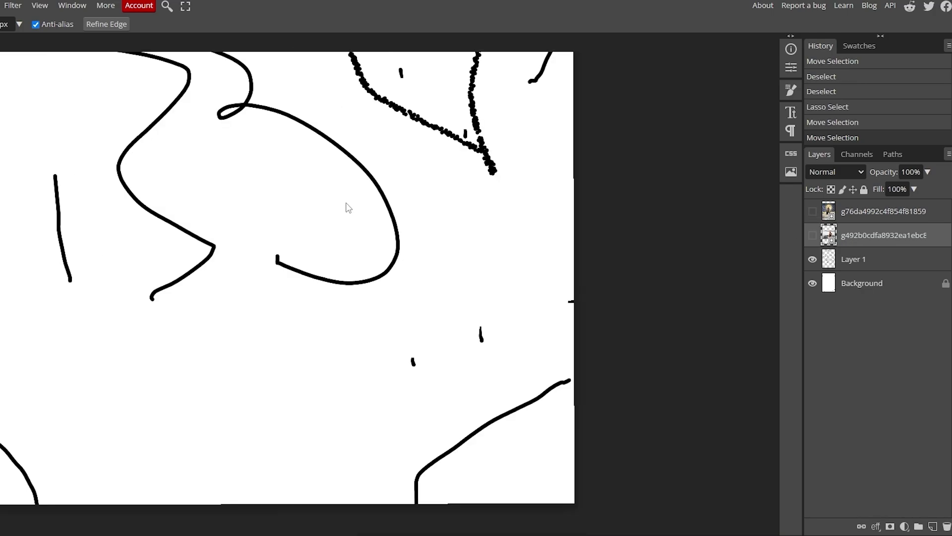
{"action": "scroll", "coordinate": [337, 207], "scroll_direction": "up", "scroll_amount": 5}
{"action": "scroll", "coordinate": [330, 210], "scroll_direction": "down", "scroll_amount": 5}
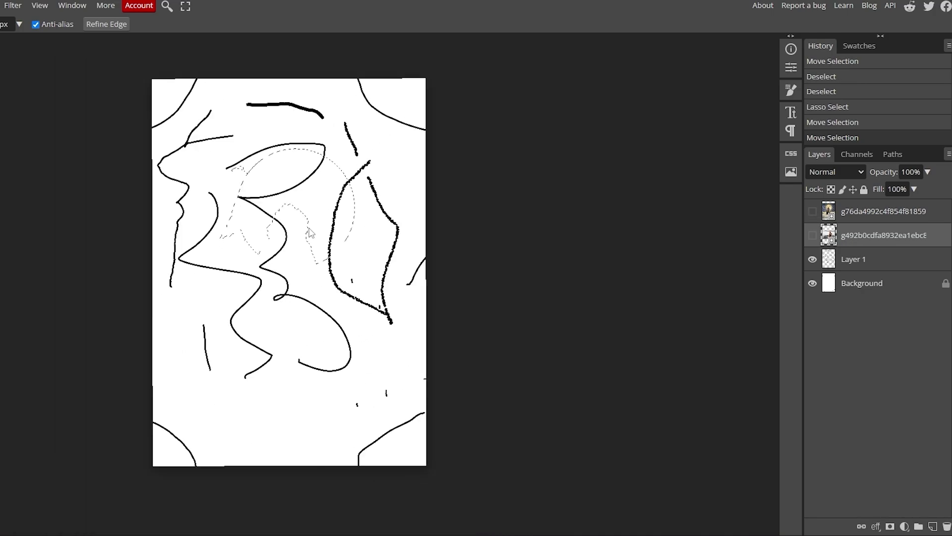
{"action": "scroll", "coordinate": [310, 233], "scroll_direction": "down", "scroll_amount": 1}
{"action": "scroll", "coordinate": [278, 218], "scroll_direction": "up", "scroll_amount": 2}
{"action": "scroll", "coordinate": [238, 198], "scroll_direction": "down", "scroll_amount": 1}
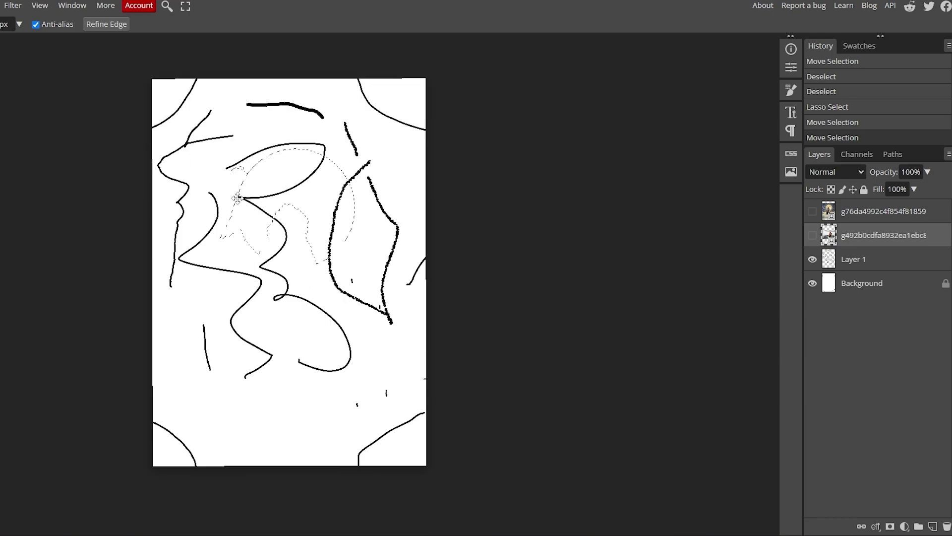